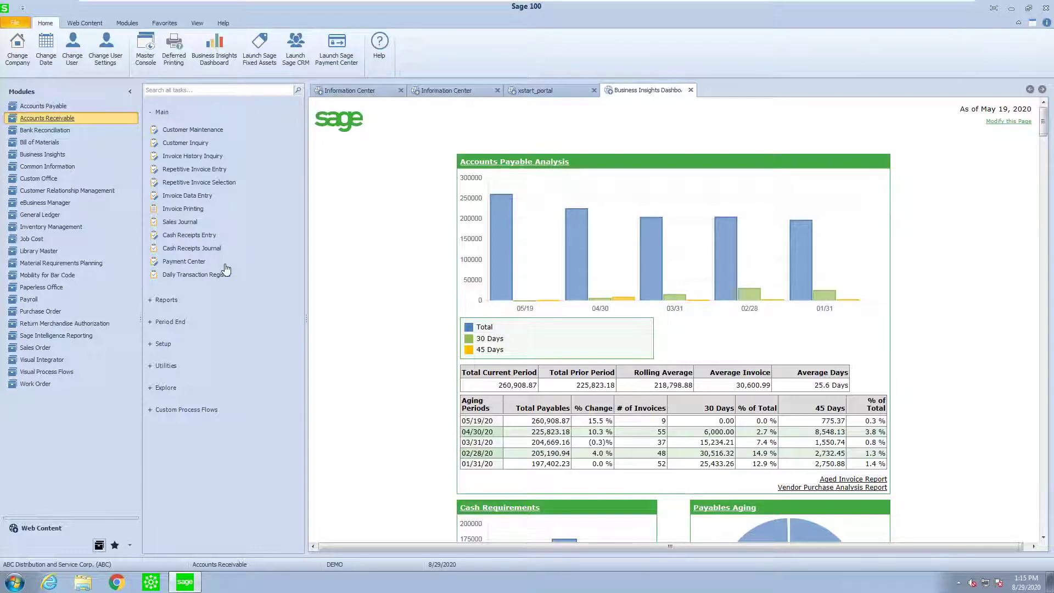
Step: Start a repetitive invoice for customer 02-GREALAR, Greater Alarm Company
left_click(177, 169)
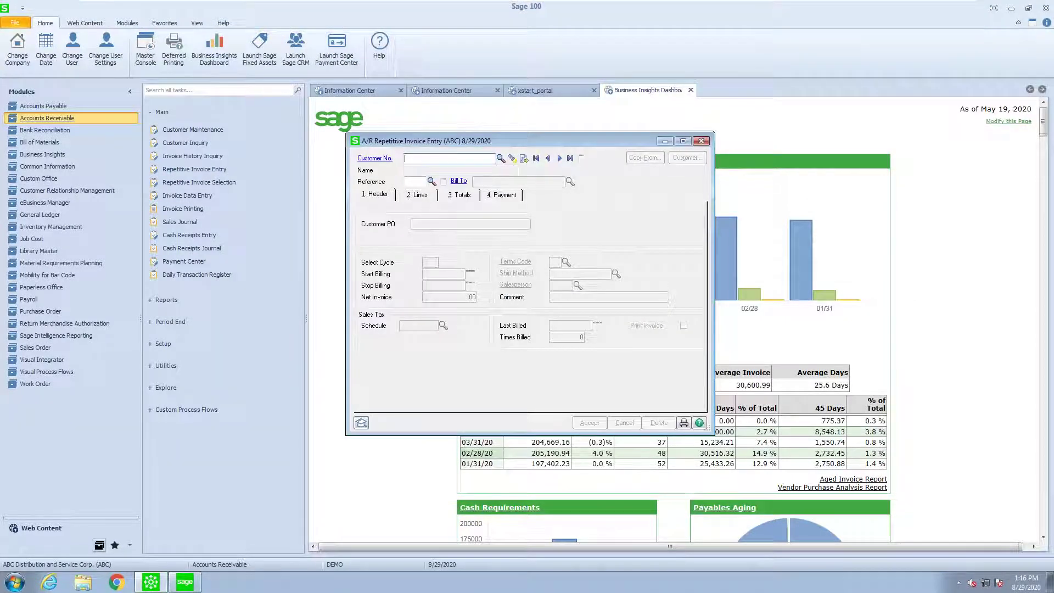
left_click(500, 158)
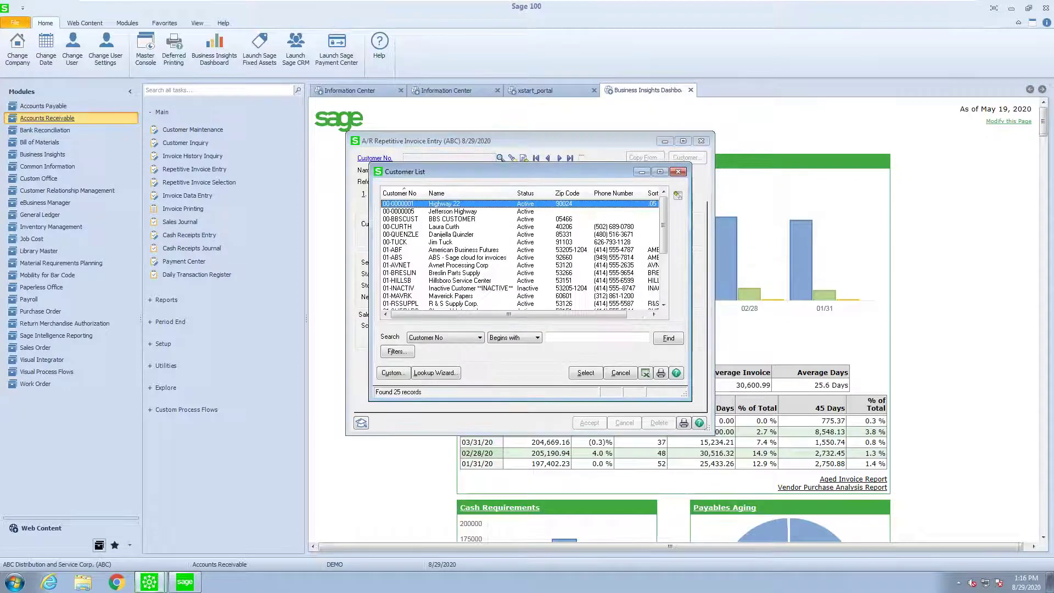
scroll(468, 286, "down", 4)
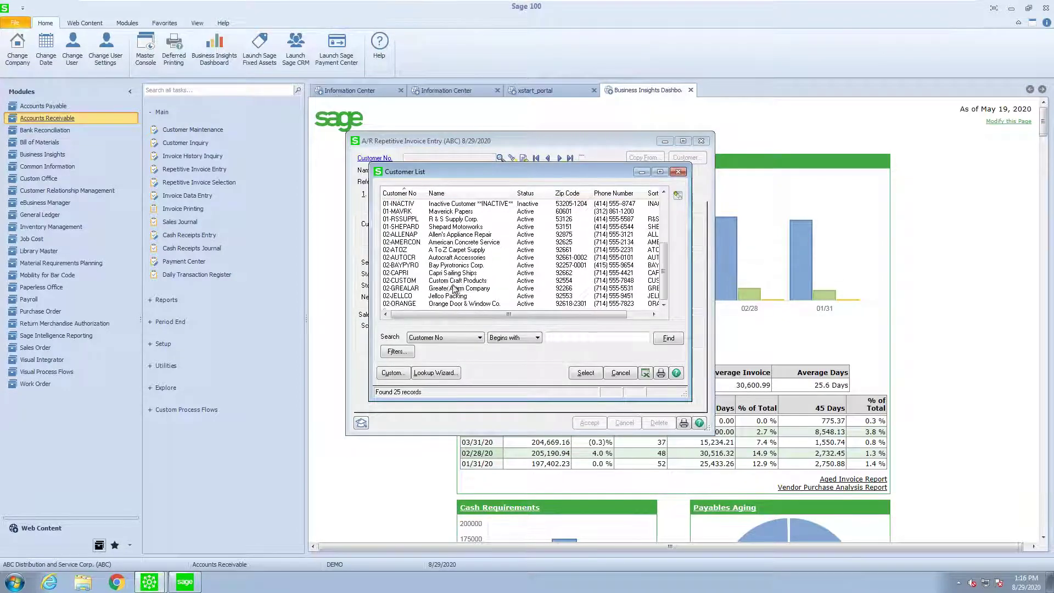
left_click(415, 288)
left_click(586, 375)
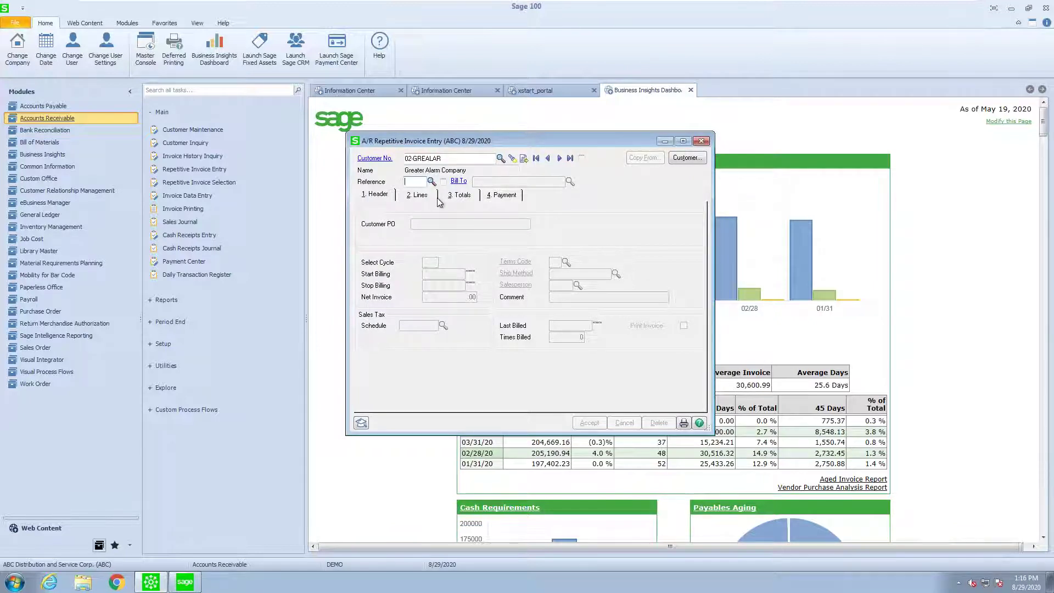
Step: Load the SERV repetitive invoice and enter customer PO 11223
type("SERV")
key("Tab")
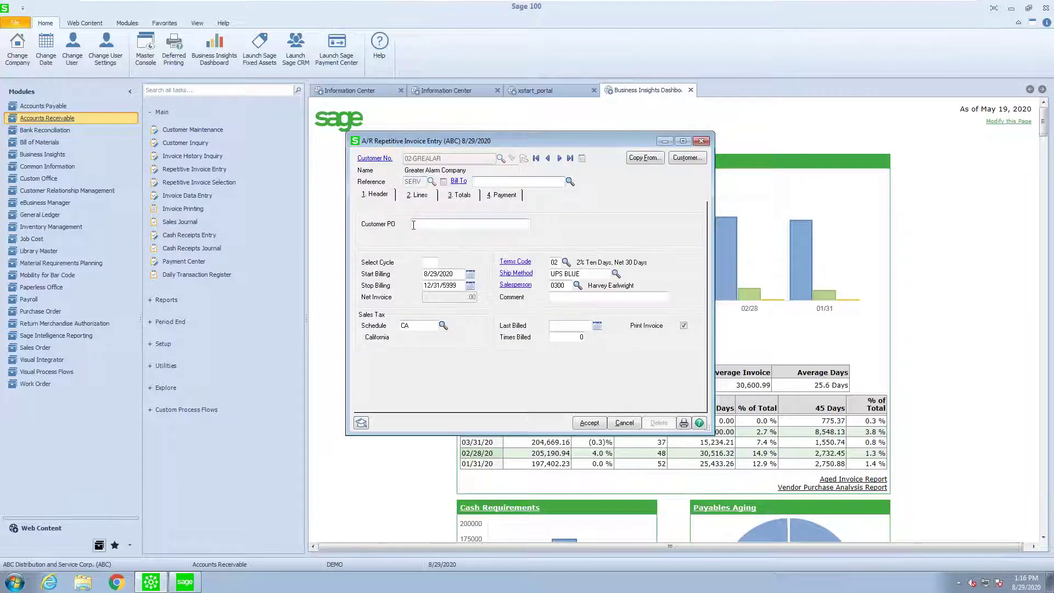
type("1")
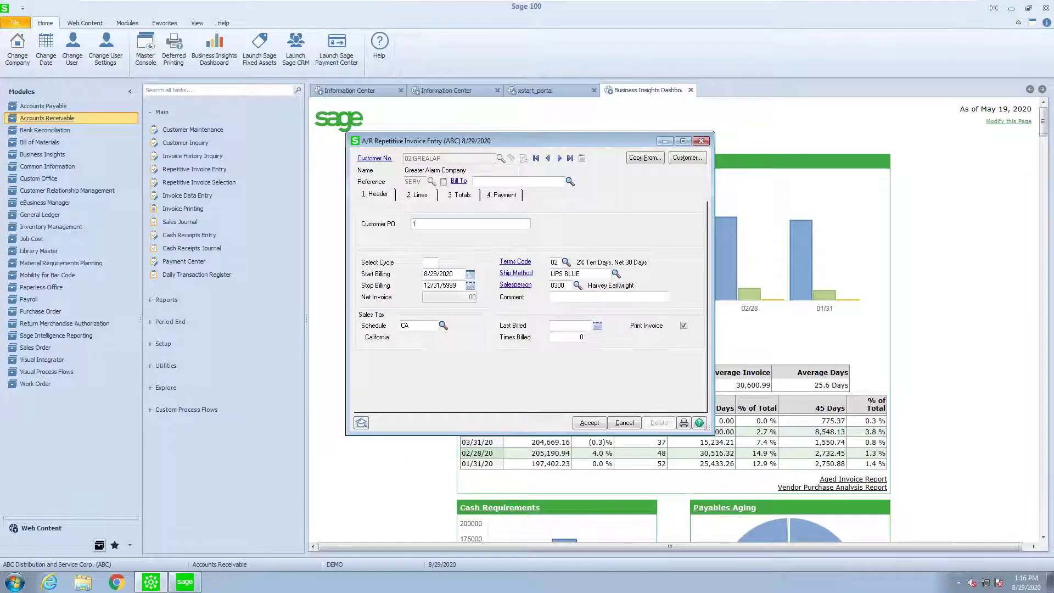
type("1223")
Step: Set the invoice's select cycle to 31
left_click(429, 259)
type("30")
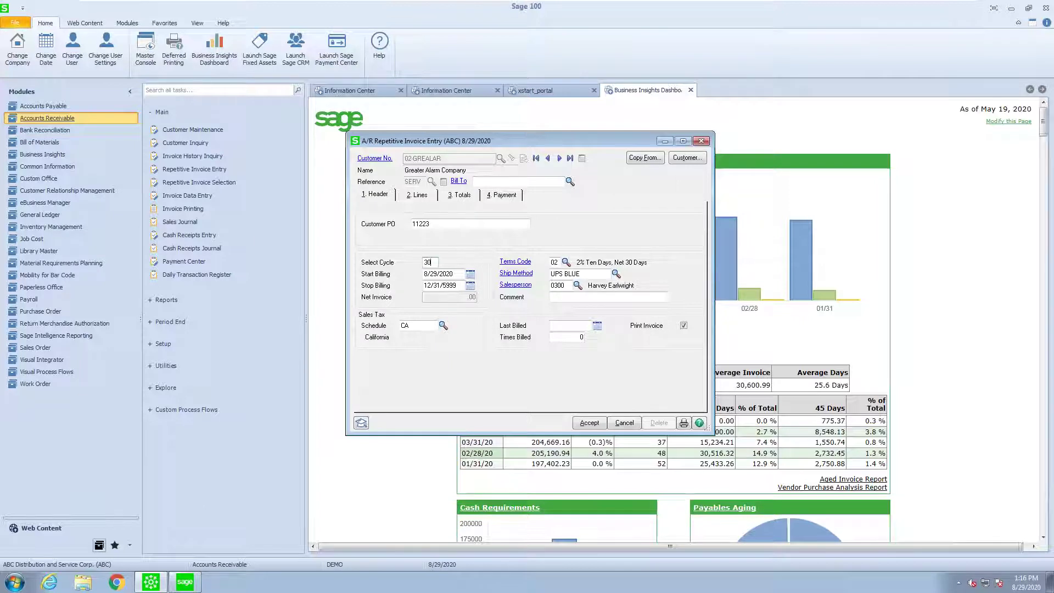
double_click(428, 262)
type("31")
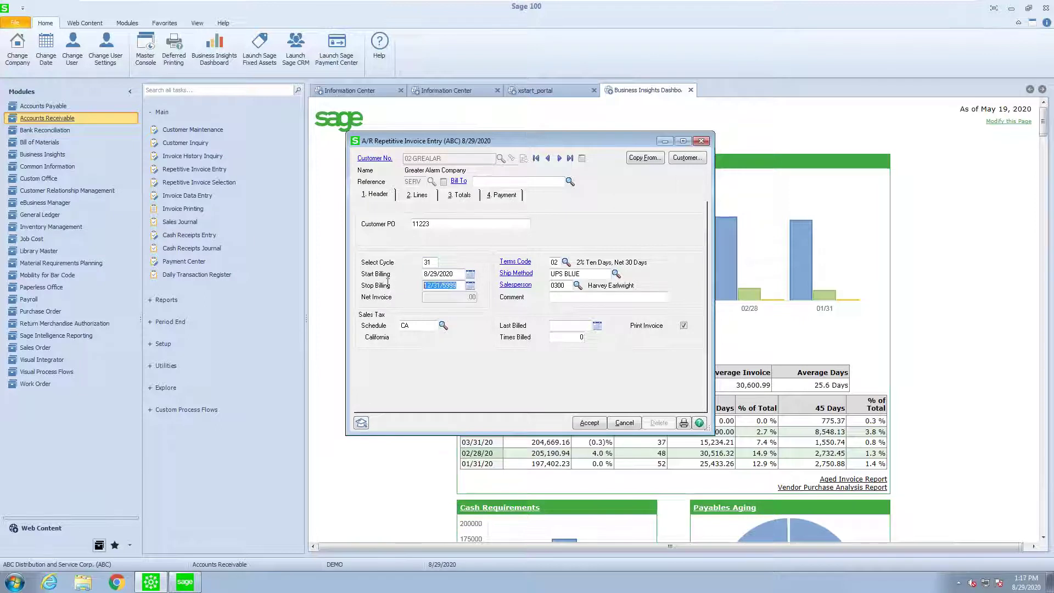
Step: Change the Stop Billing date from 12/31/5999 to 12/31/2020
left_click_drag(461, 285, 446, 287)
type("202")
left_click(442, 285)
key("Delete")
key("End")
type("0")
Step: Add a FEES line with quantity 10 at price 50.000
left_click(417, 198)
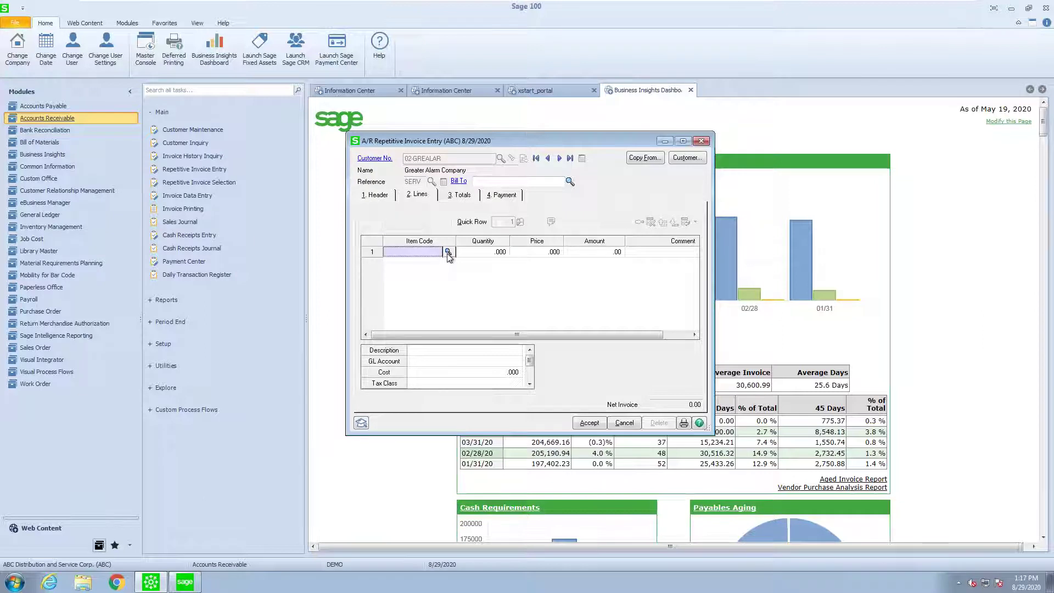
left_click(448, 252)
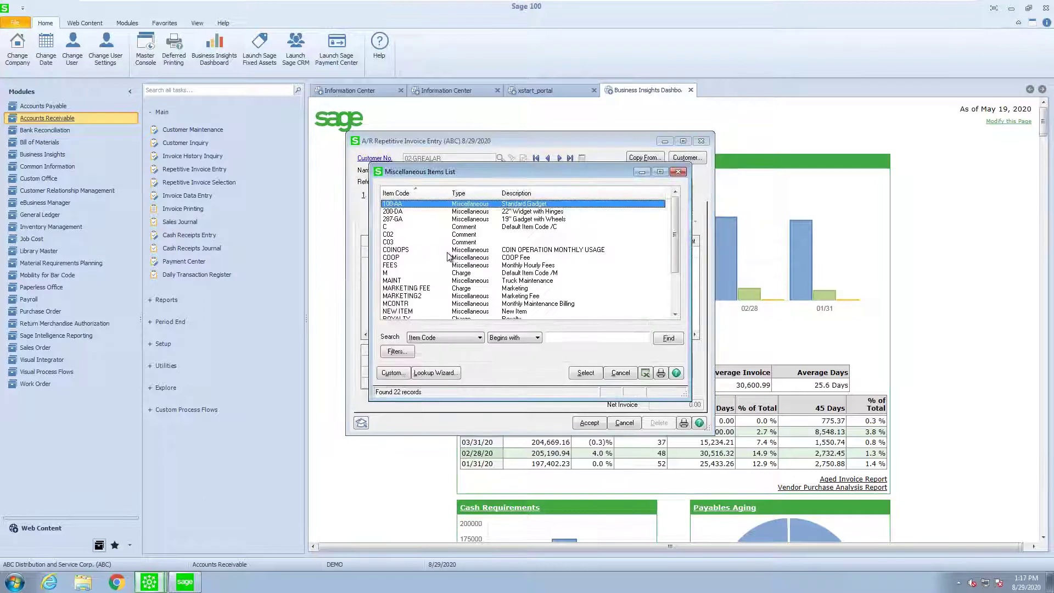
left_click(437, 266)
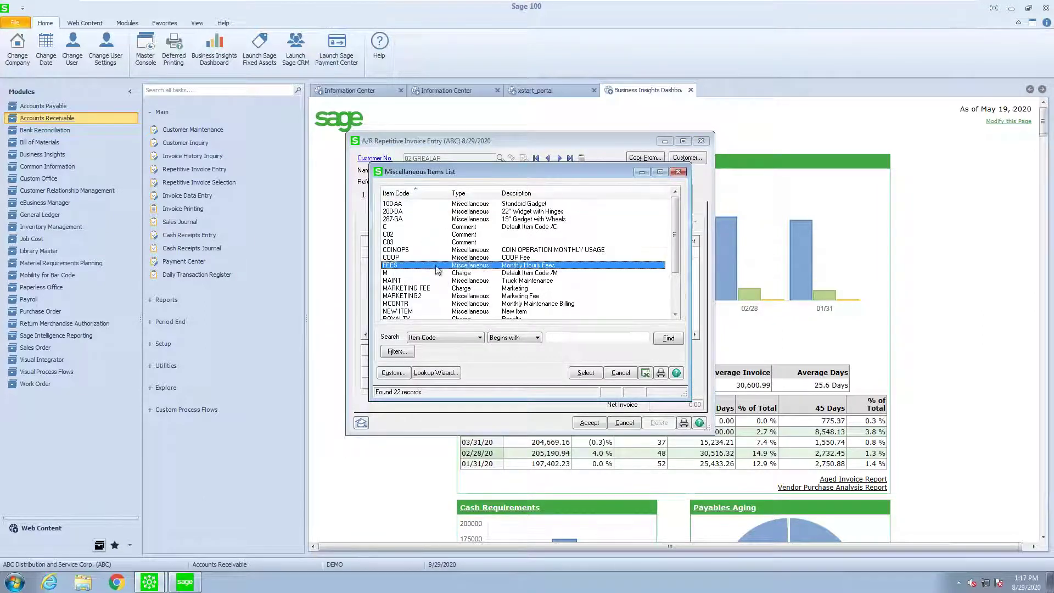
left_click(585, 374)
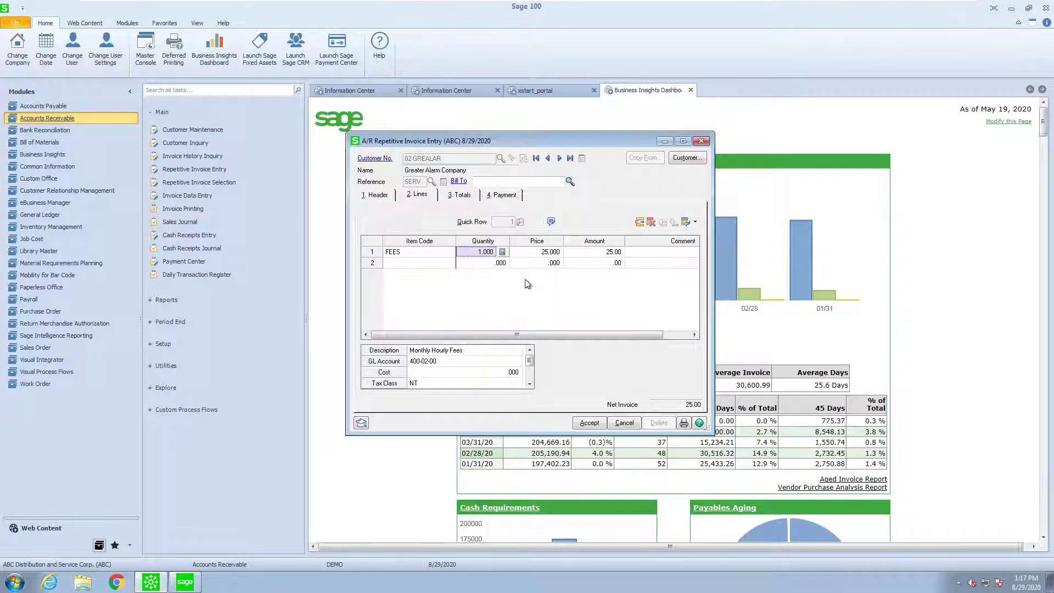
type("10")
key("Tab")
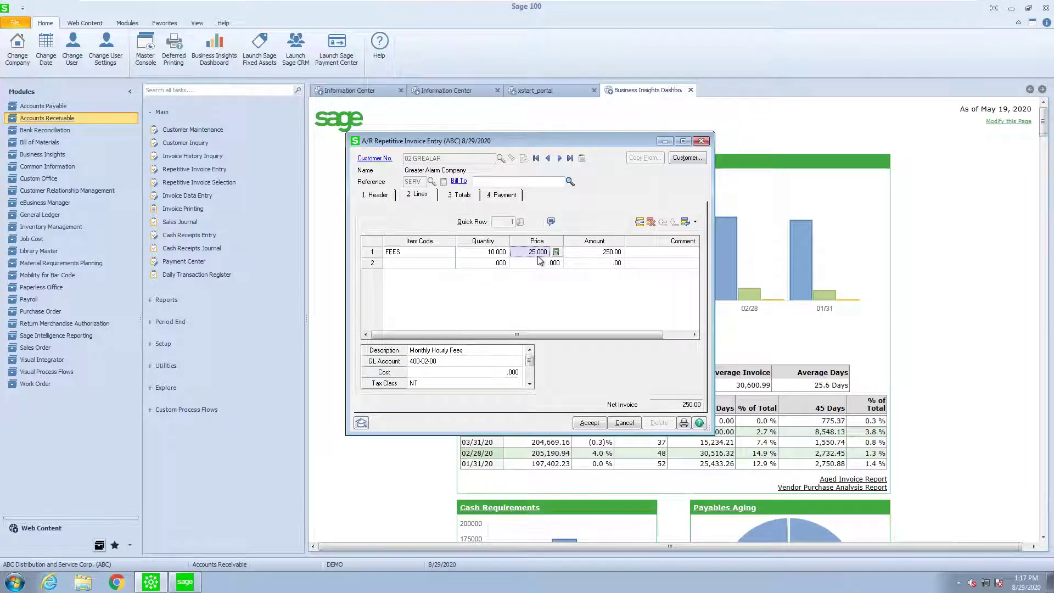
type("50")
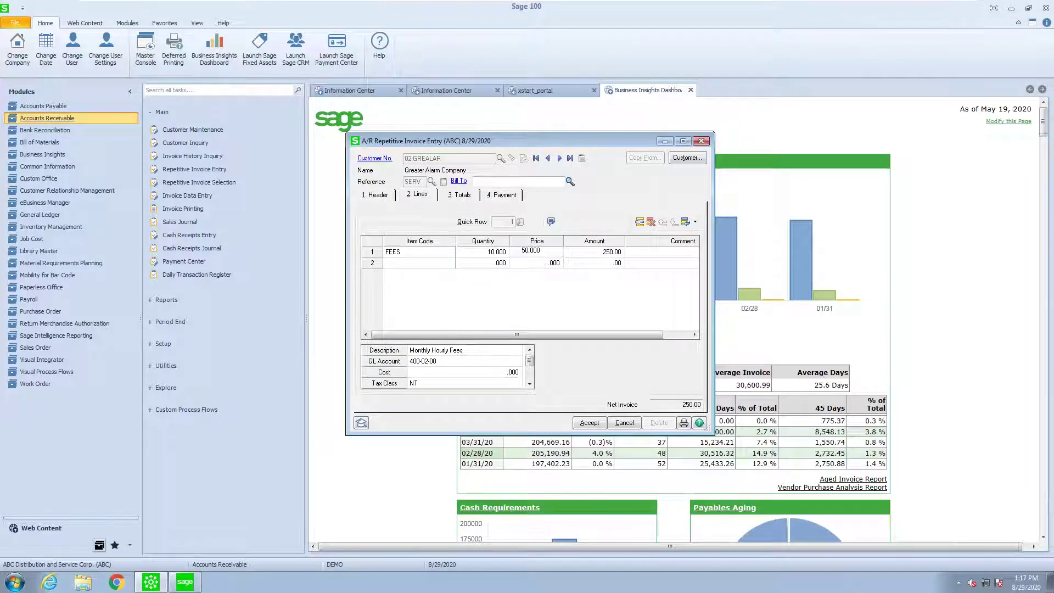
key("Tab")
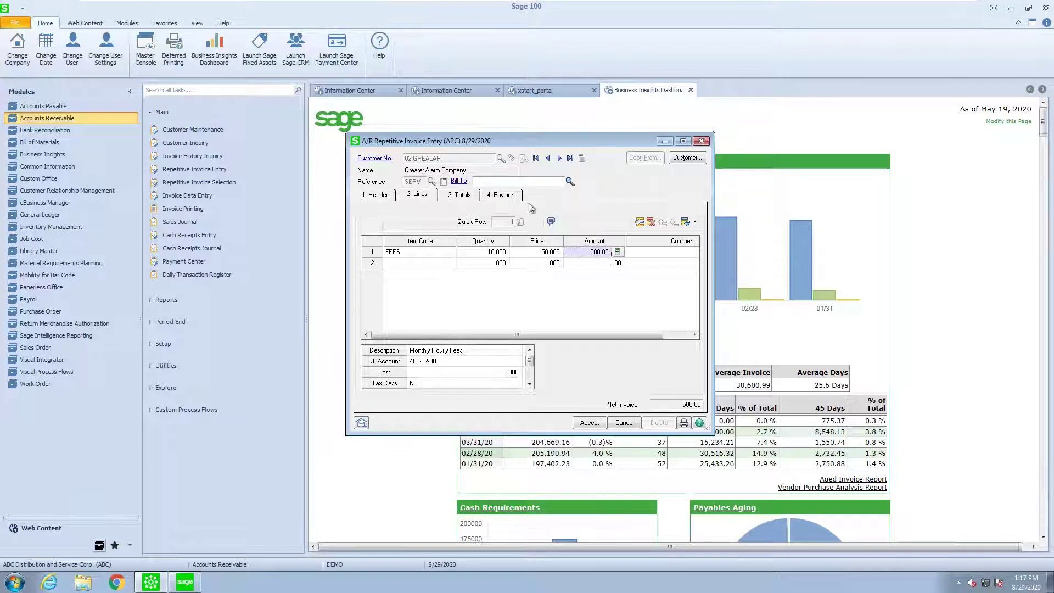
Step: Review the 500.00 totals and payment details, then accept the invoice
left_click(459, 201)
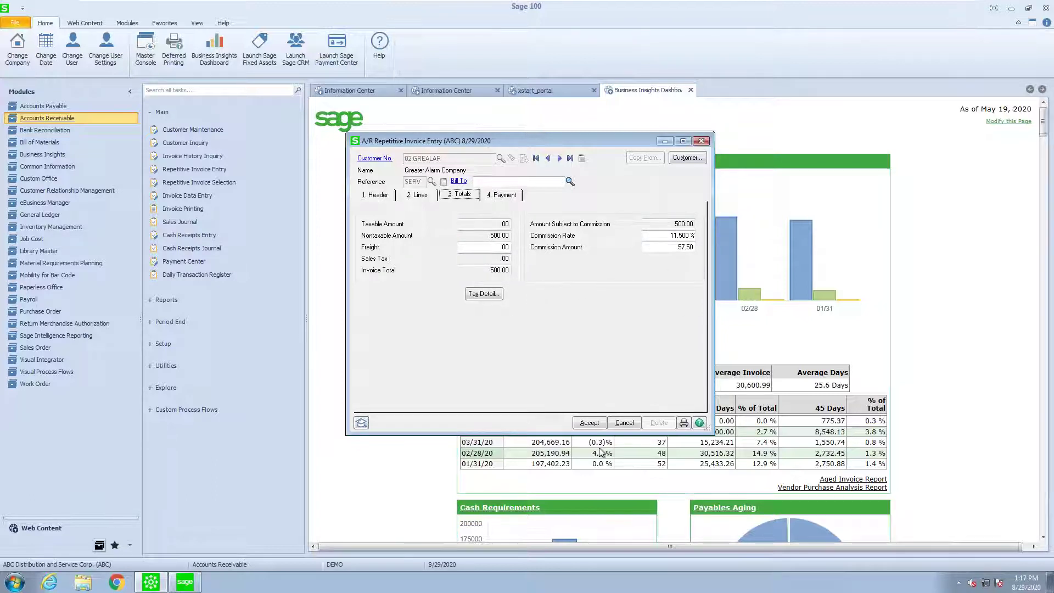
left_click(505, 197)
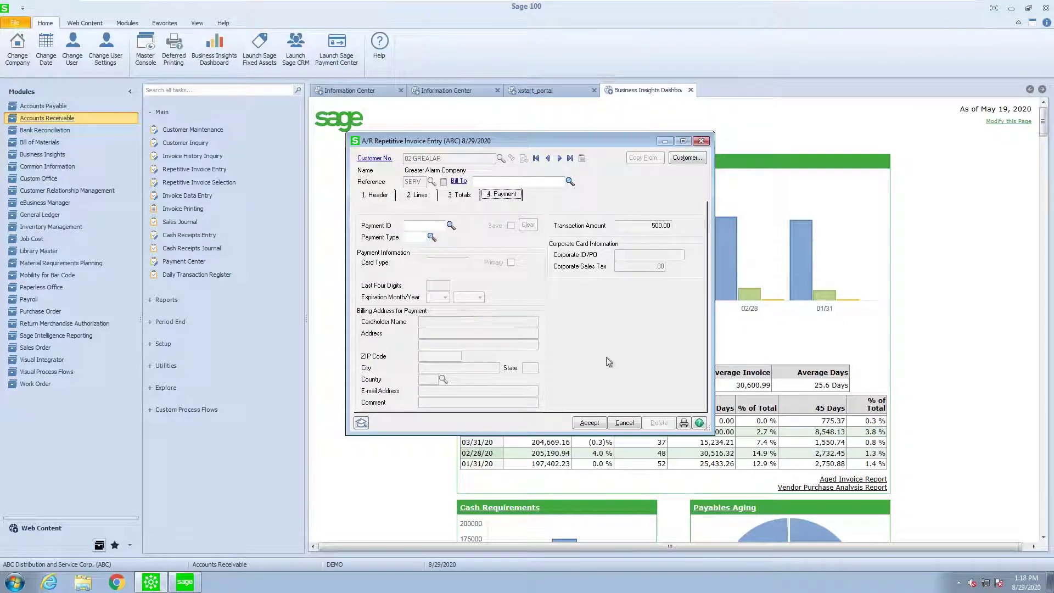
left_click(589, 423)
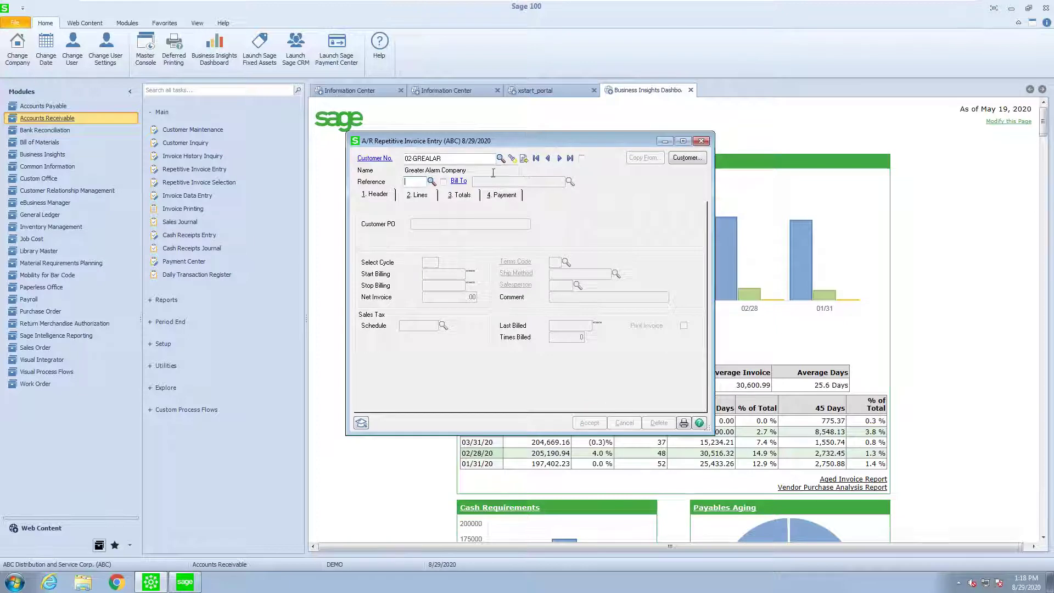
Step: Reopen the saved SERV invoice from the reference lookup and accept it again
left_click(431, 181)
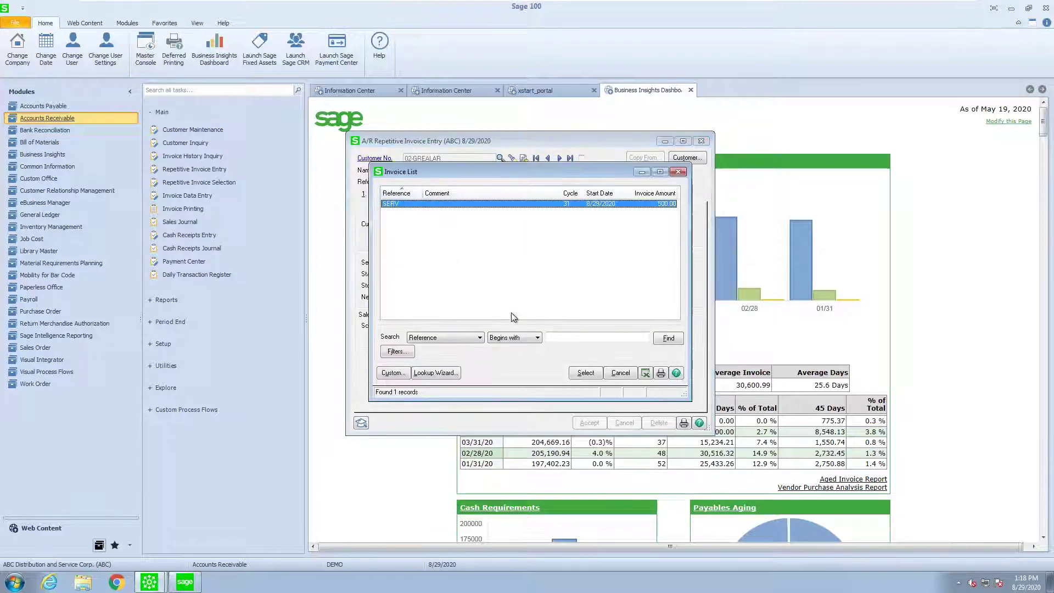
left_click(585, 374)
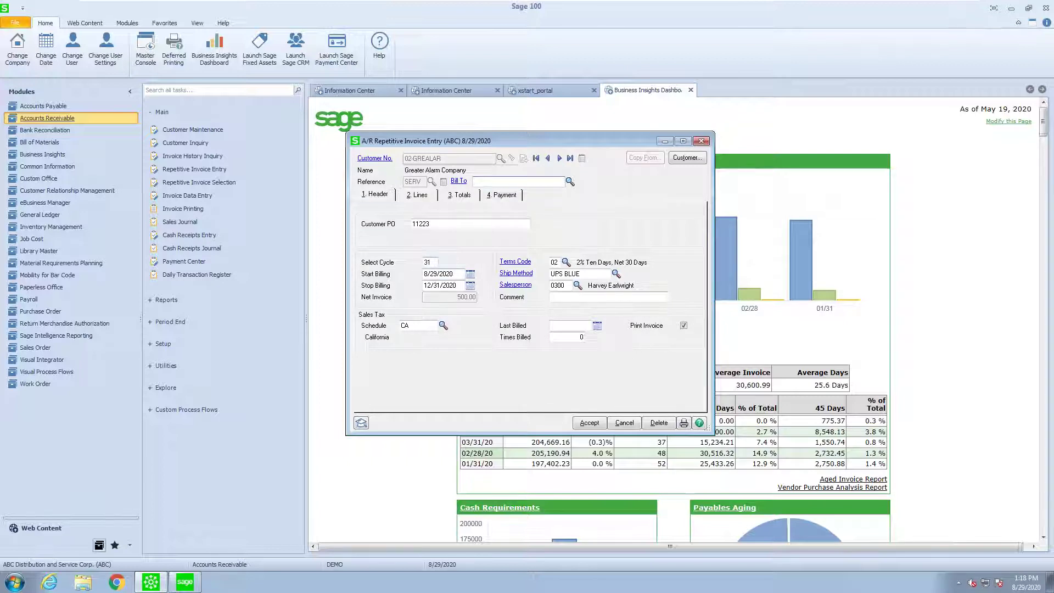
left_click(588, 422)
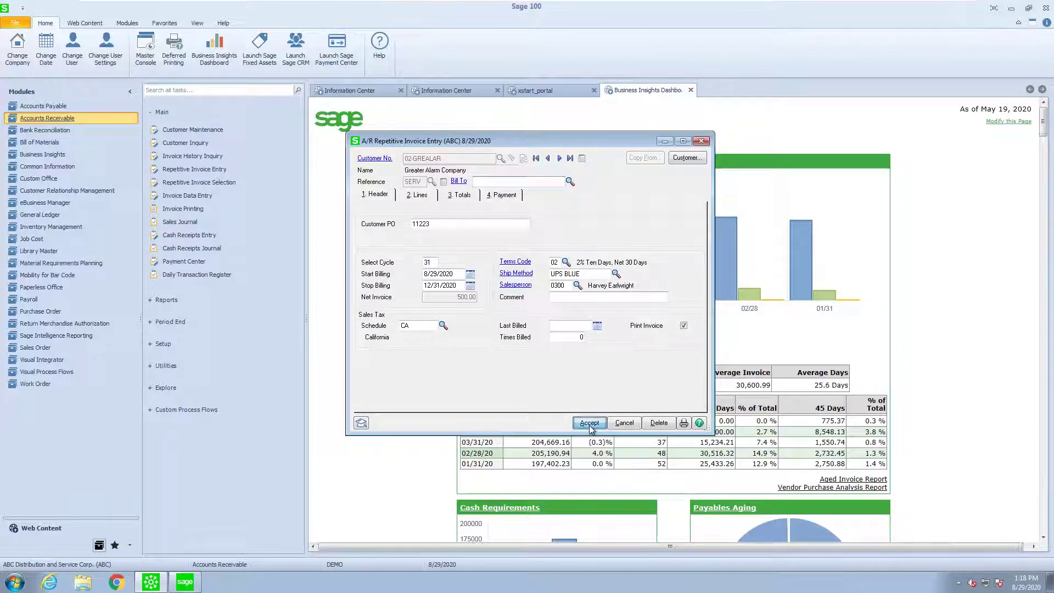
Step: Browse from the first repetitive invoice through the next three records, then close the window
left_click(536, 159)
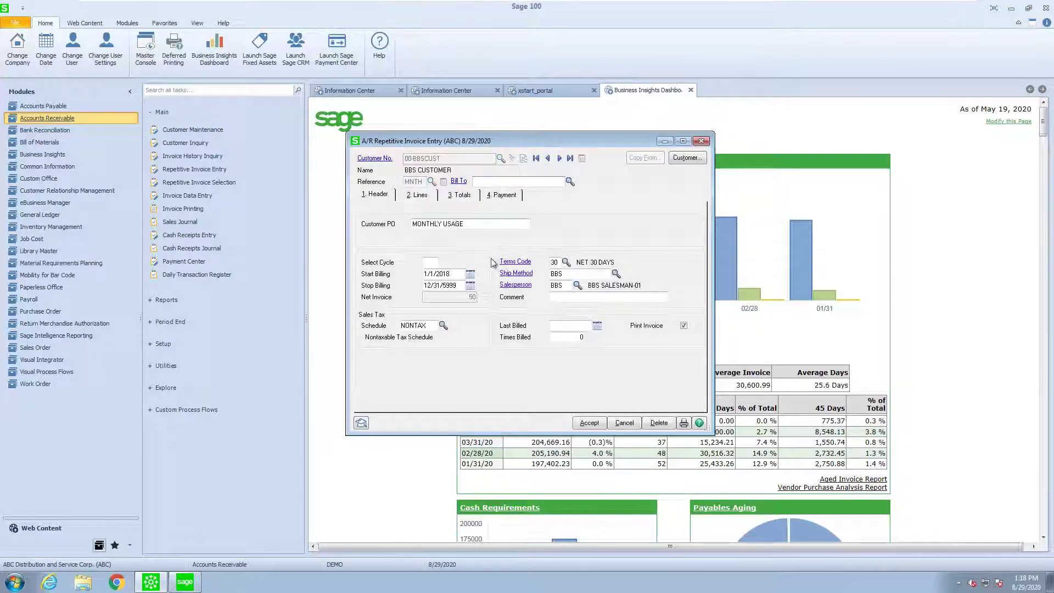
left_click(560, 159)
left_click(559, 159)
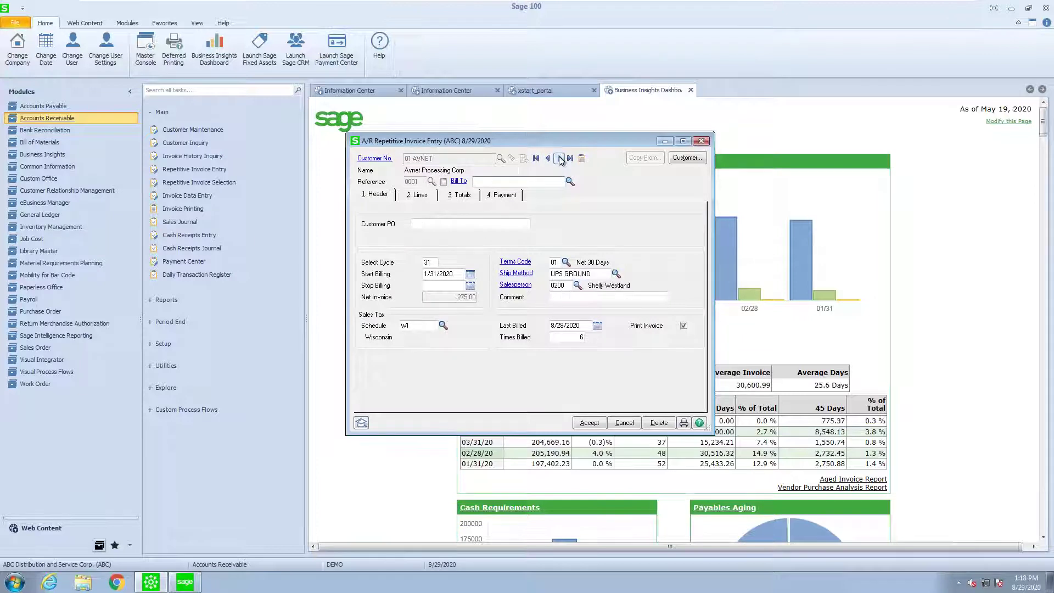
left_click(560, 159)
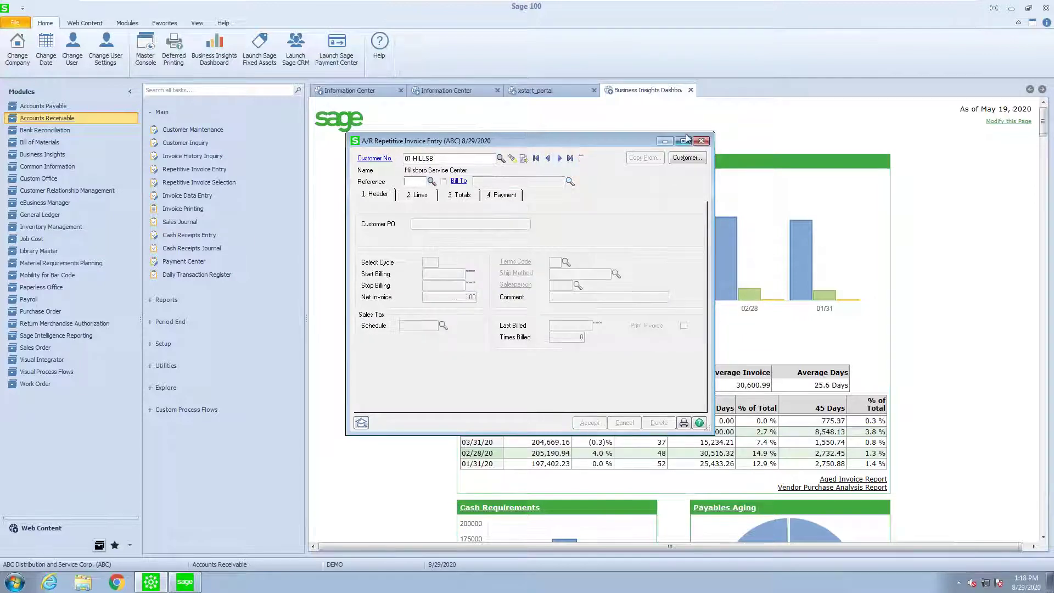
left_click(701, 141)
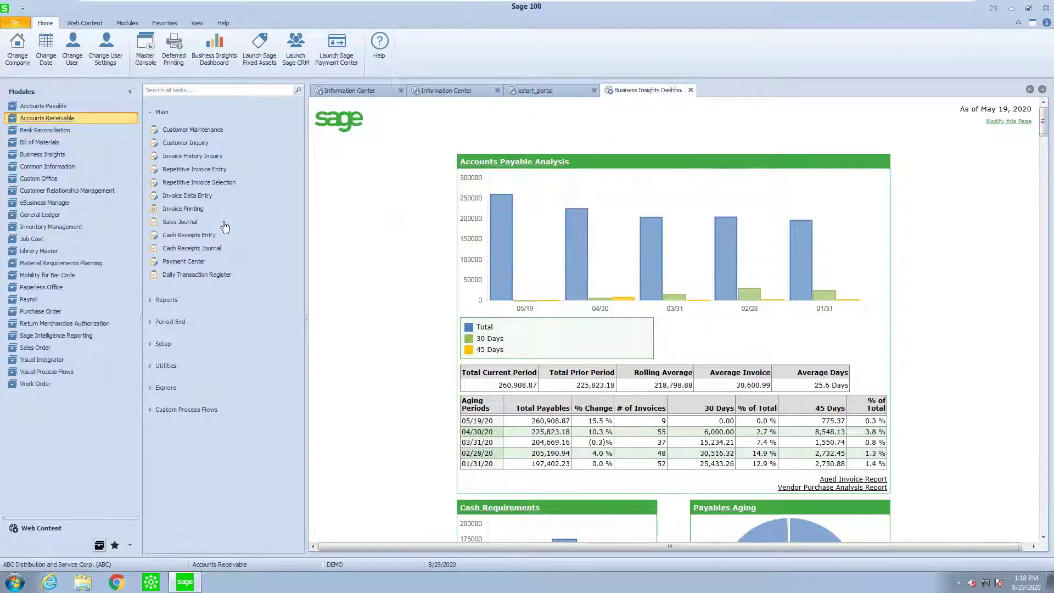
Step: Start Repetitive Invoice Selection using new batch 00011
left_click(217, 182)
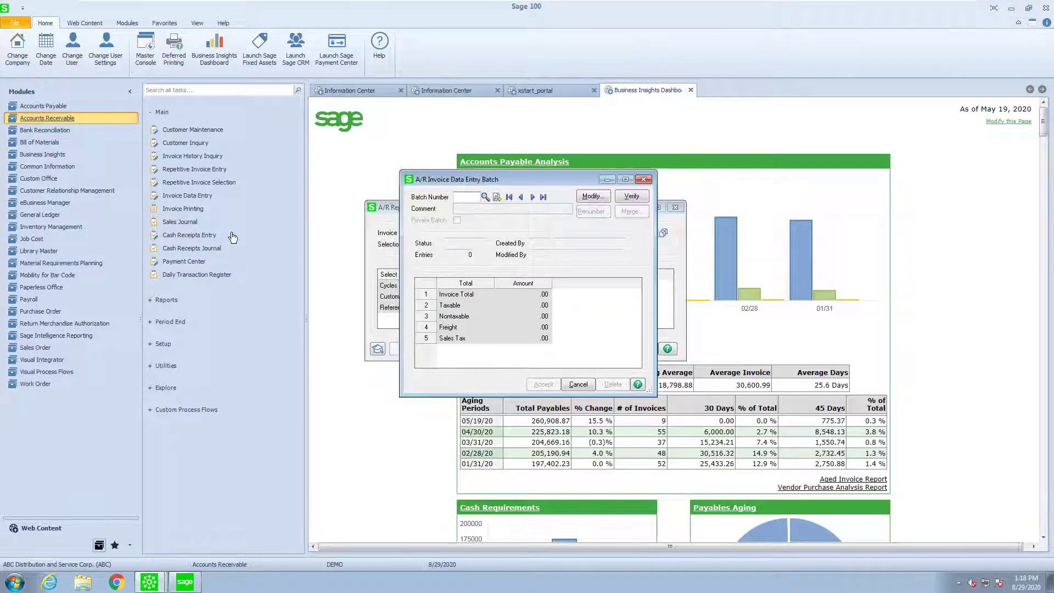
left_click(497, 198)
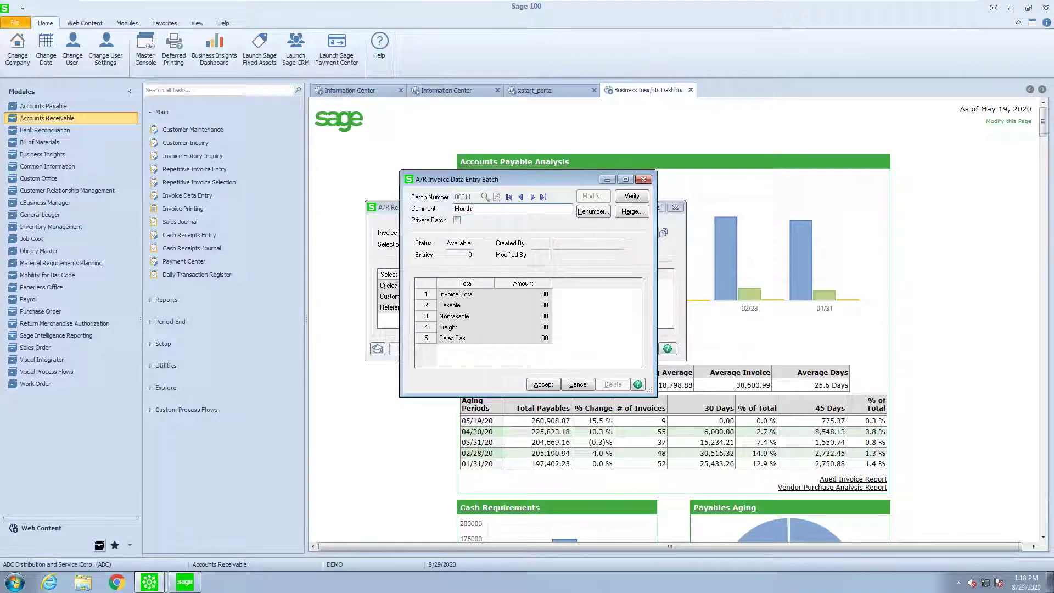
left_click(543, 384)
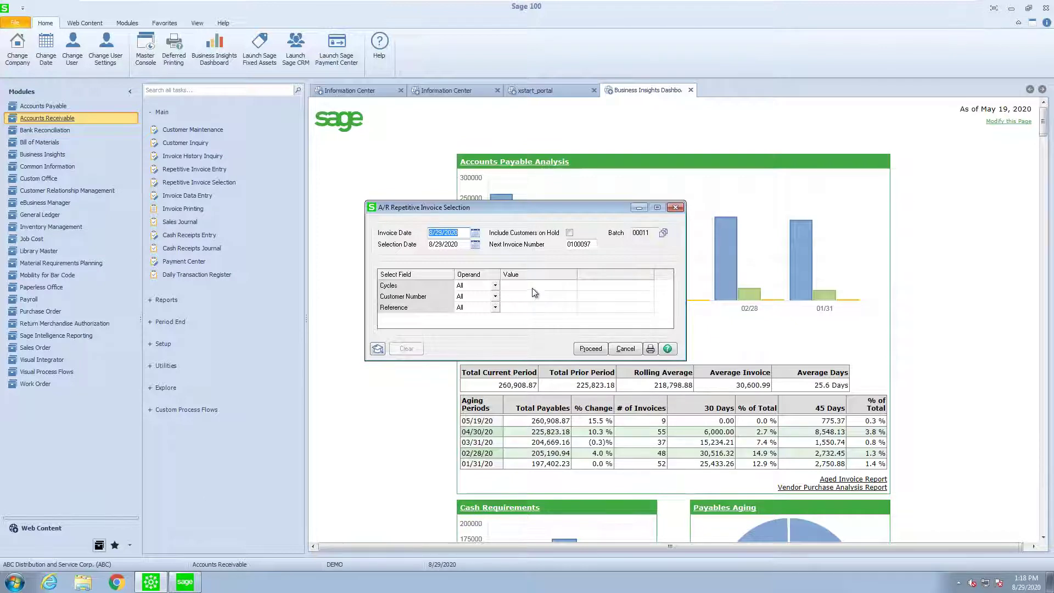
Step: Generate invoices for reference SERV and close the selection window
left_click(521, 310)
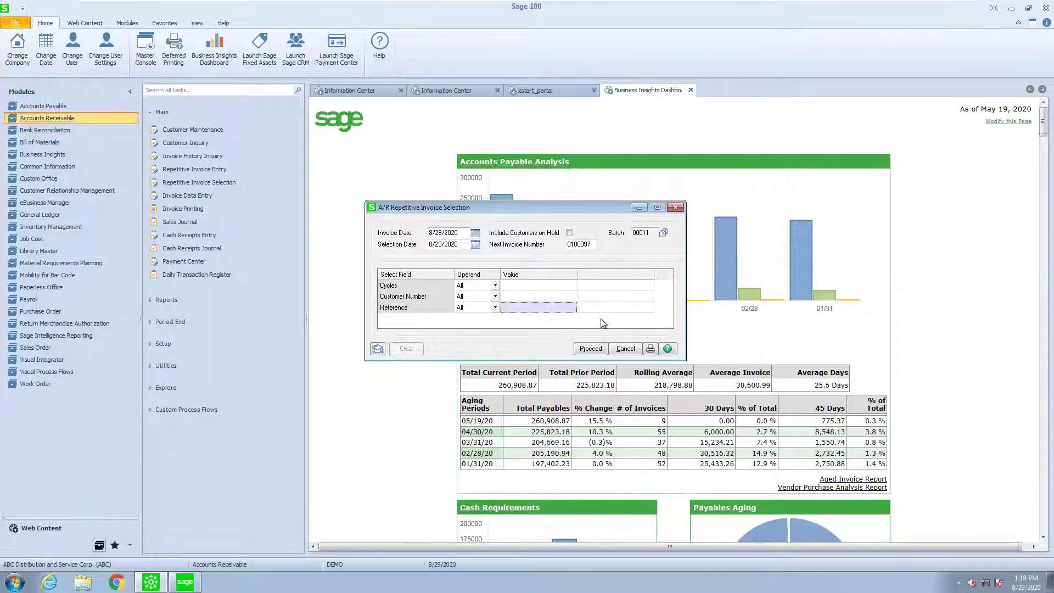
type("SER")
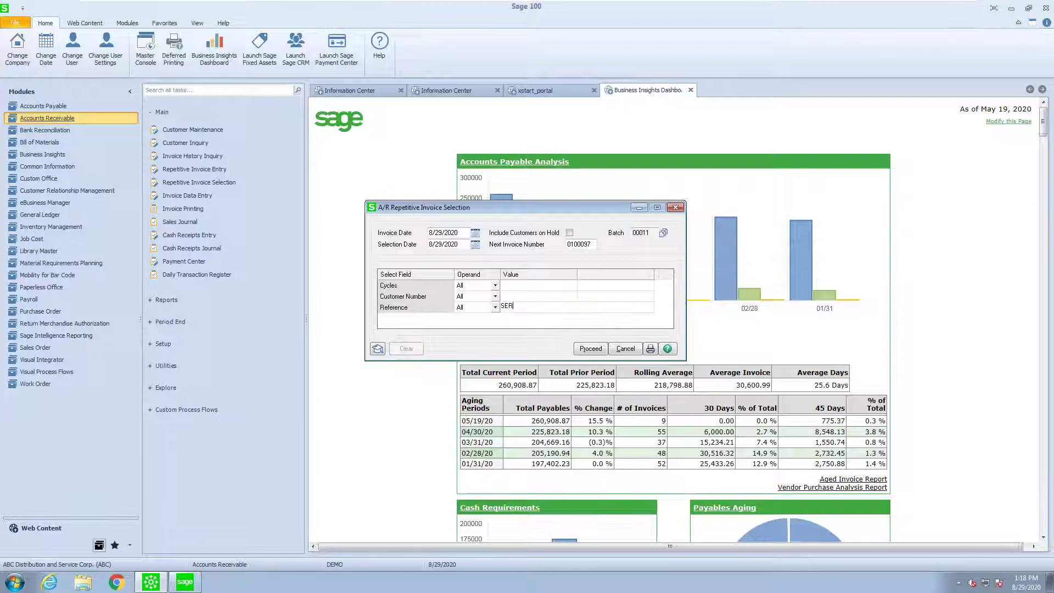
type("V")
left_click(589, 349)
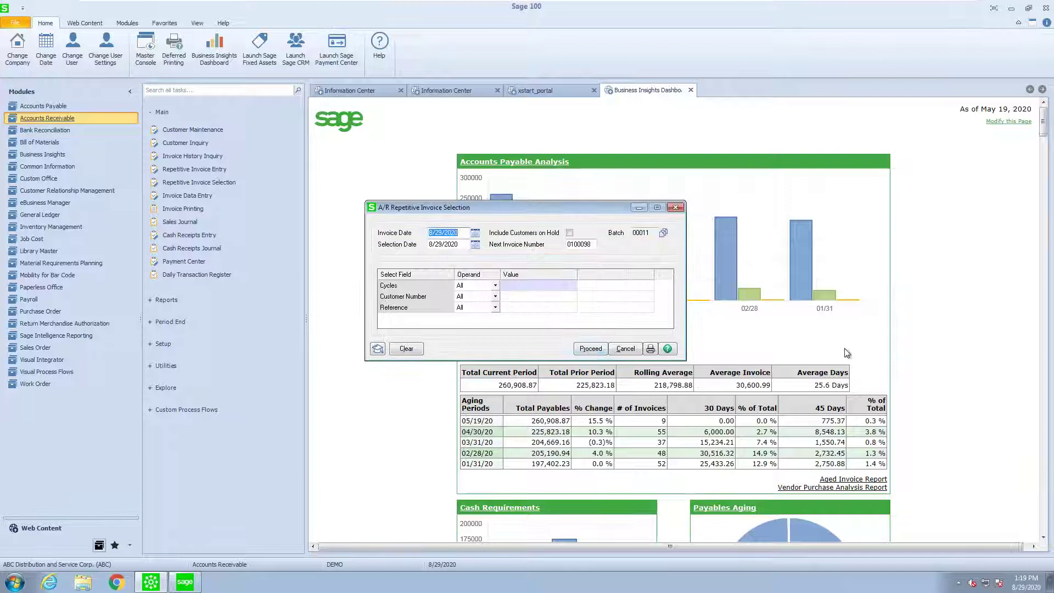
left_click(640, 347)
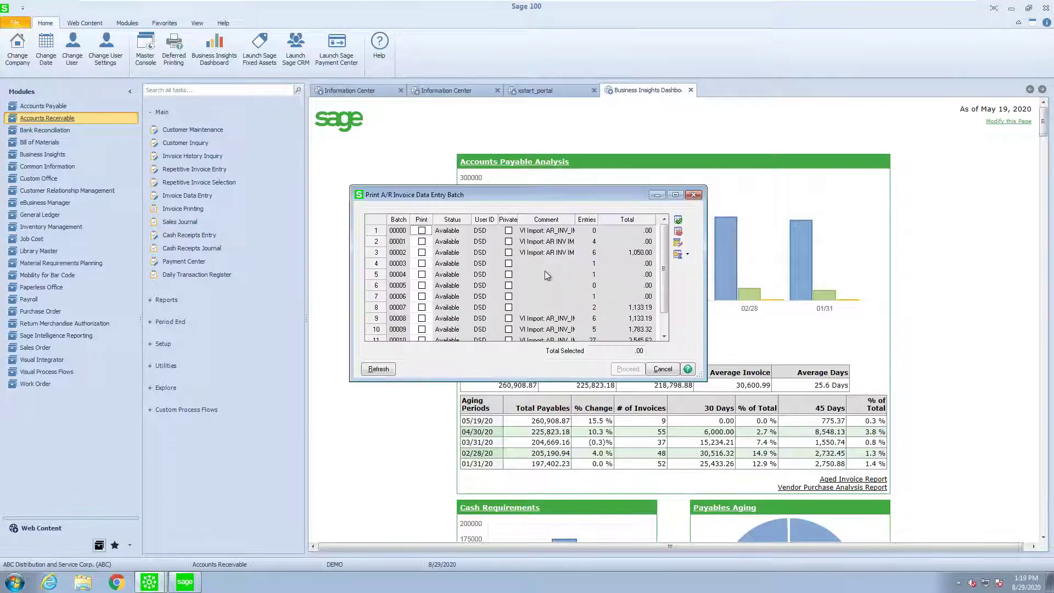
Step: Preview batch 00011's 500.00 Greater Alarm invoice and decline printing the Sales Journal
scroll(656, 313, "down", 1)
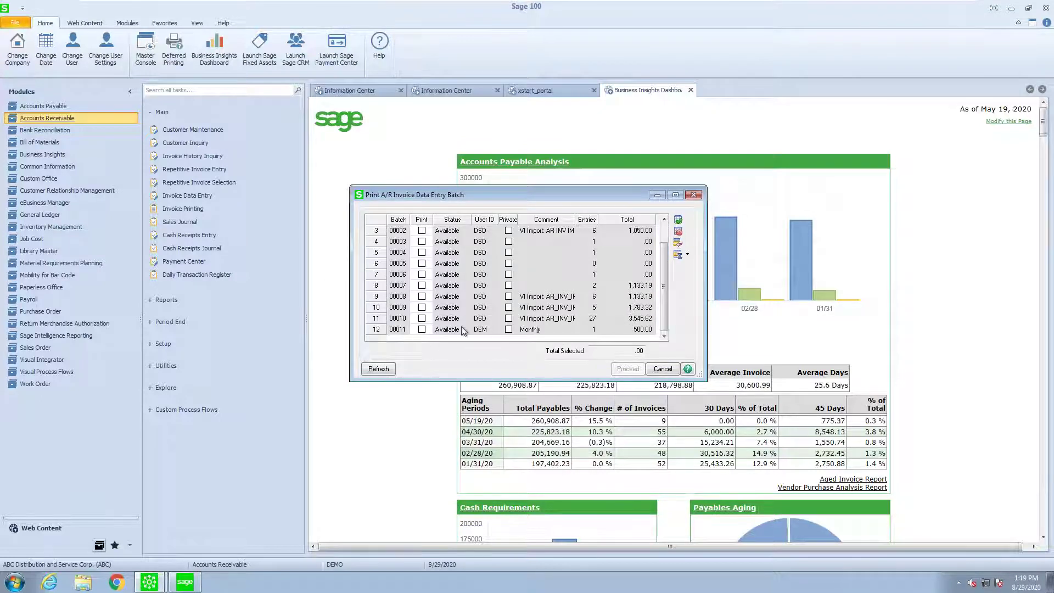
left_click(422, 329)
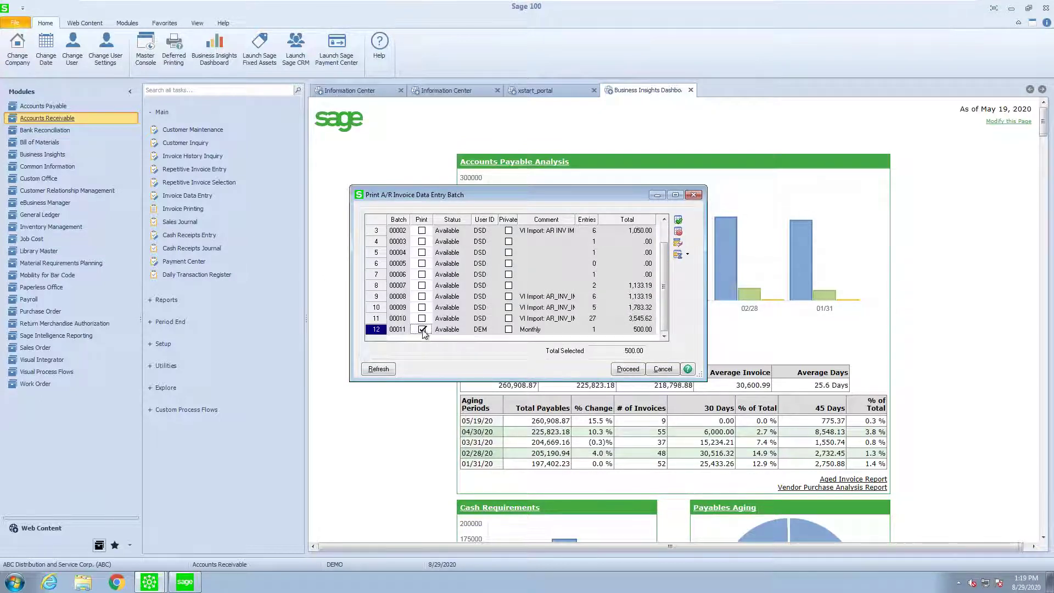
left_click(630, 369)
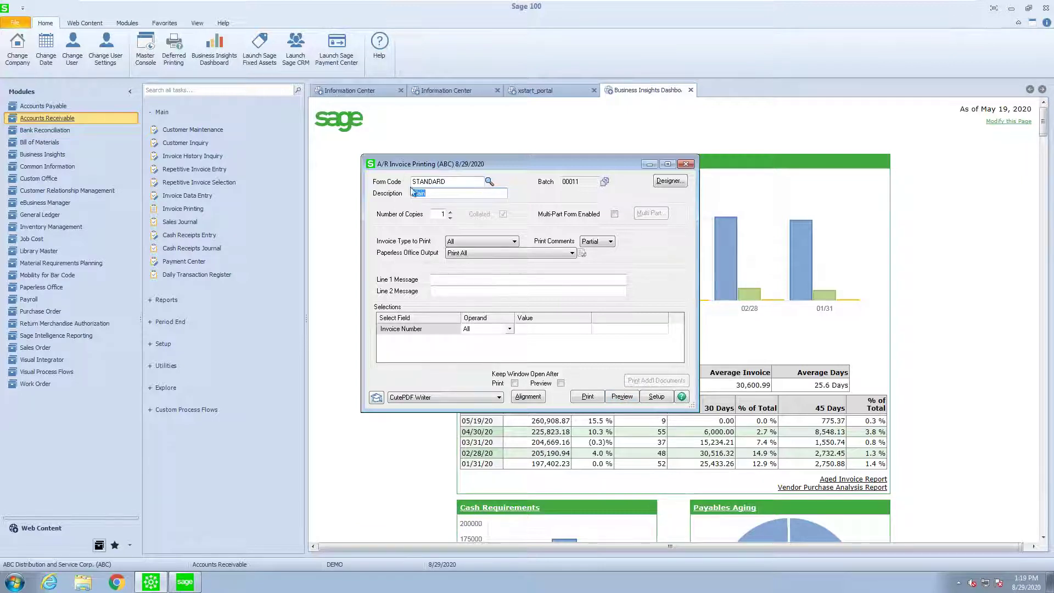
left_click(621, 397)
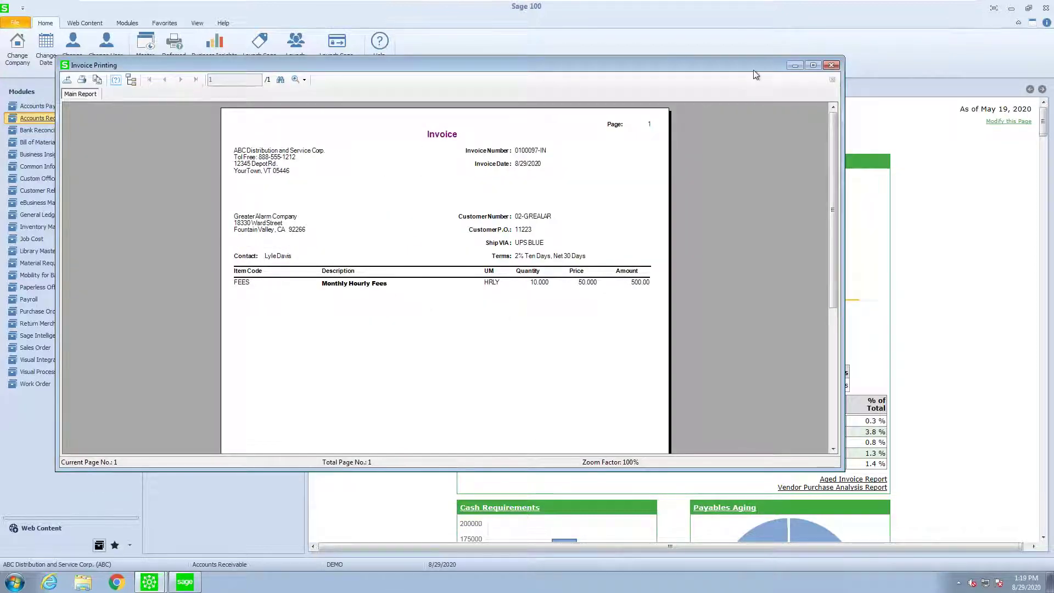
left_click(831, 65)
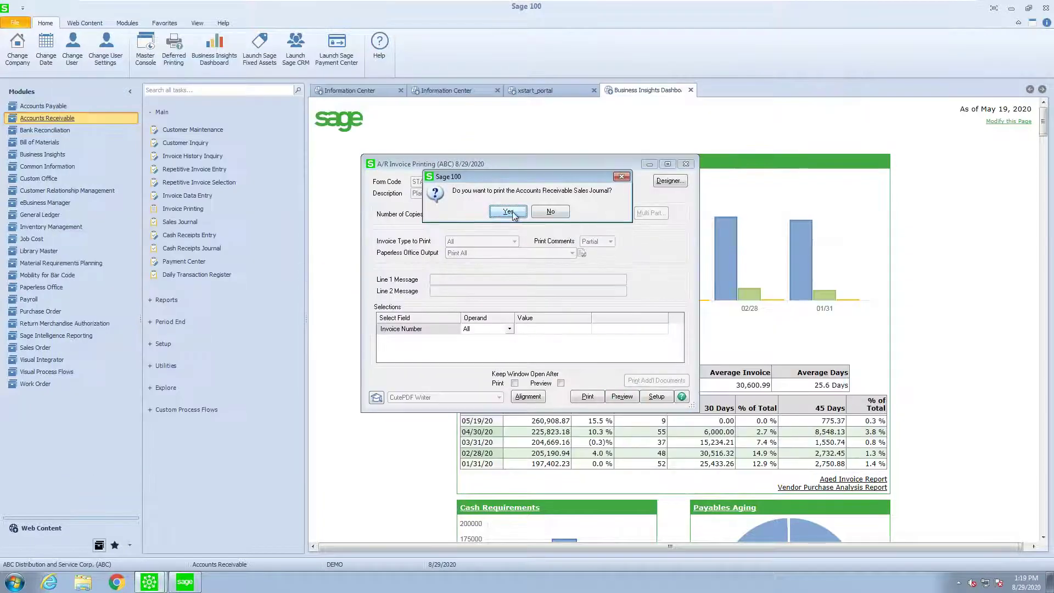
left_click(550, 212)
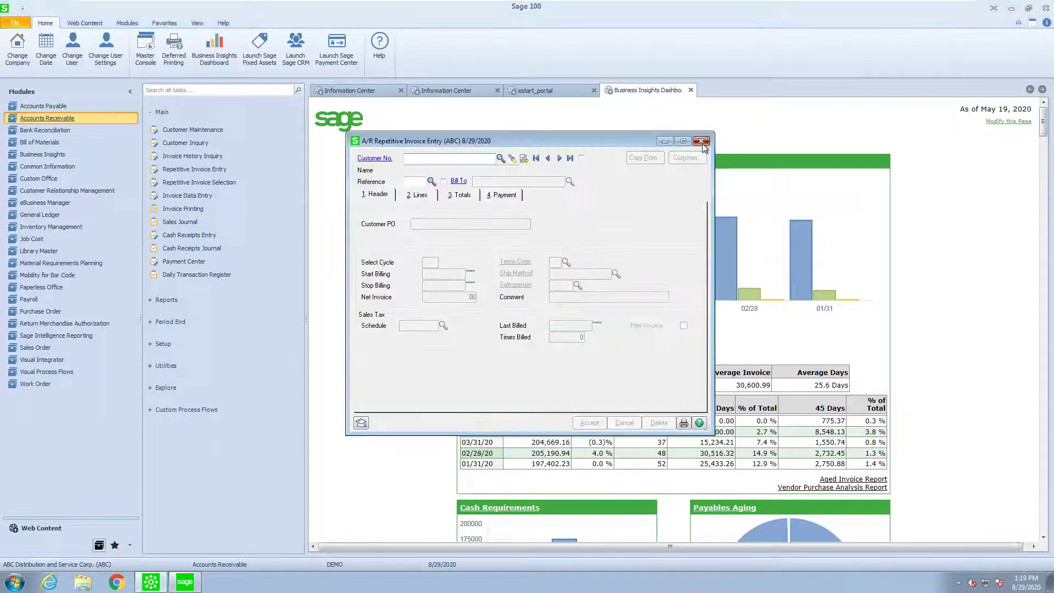
Step: Select batch 00011 Monthly and clear its existing repetitive invoices
left_click(222, 188)
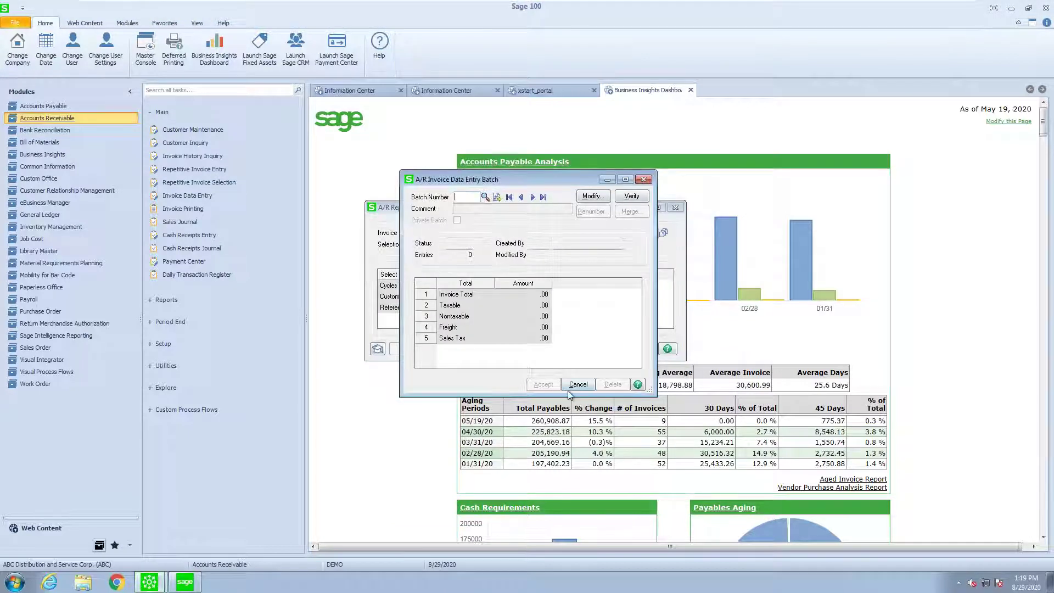
left_click(485, 196)
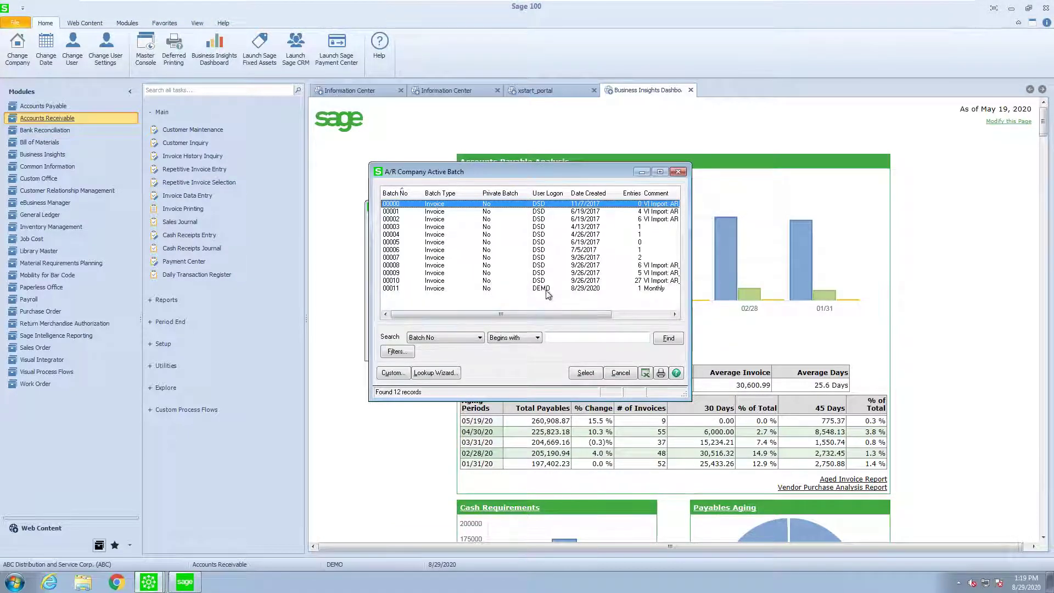
double_click(548, 289)
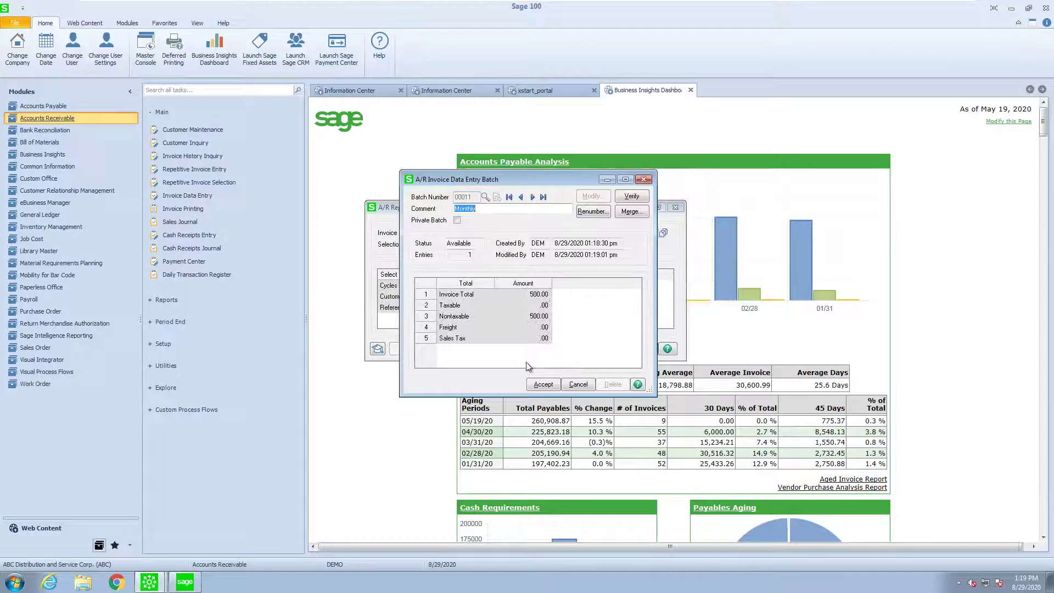
left_click(543, 384)
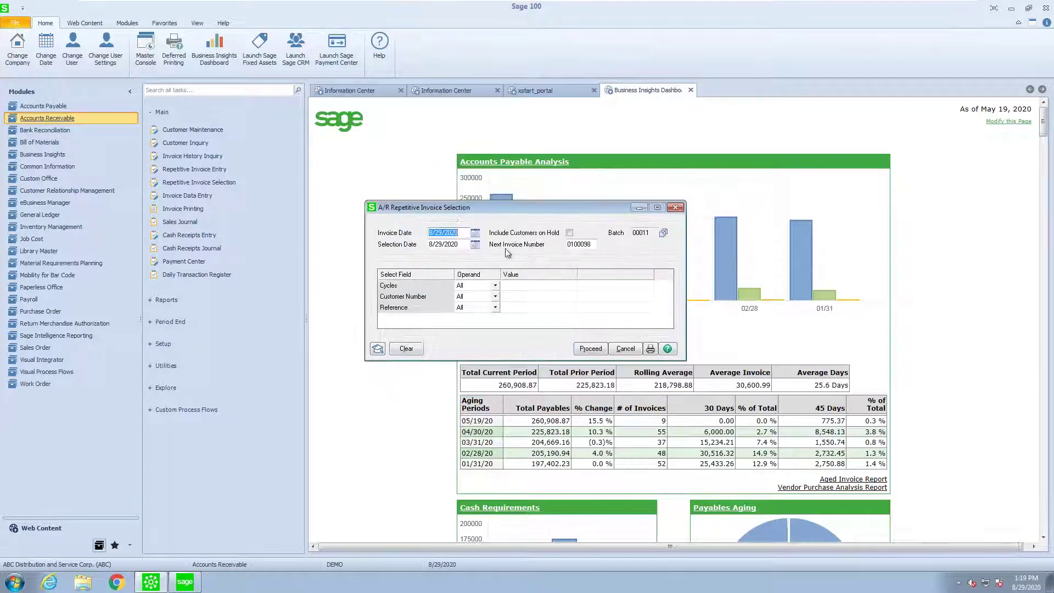
left_click(412, 348)
left_click(502, 212)
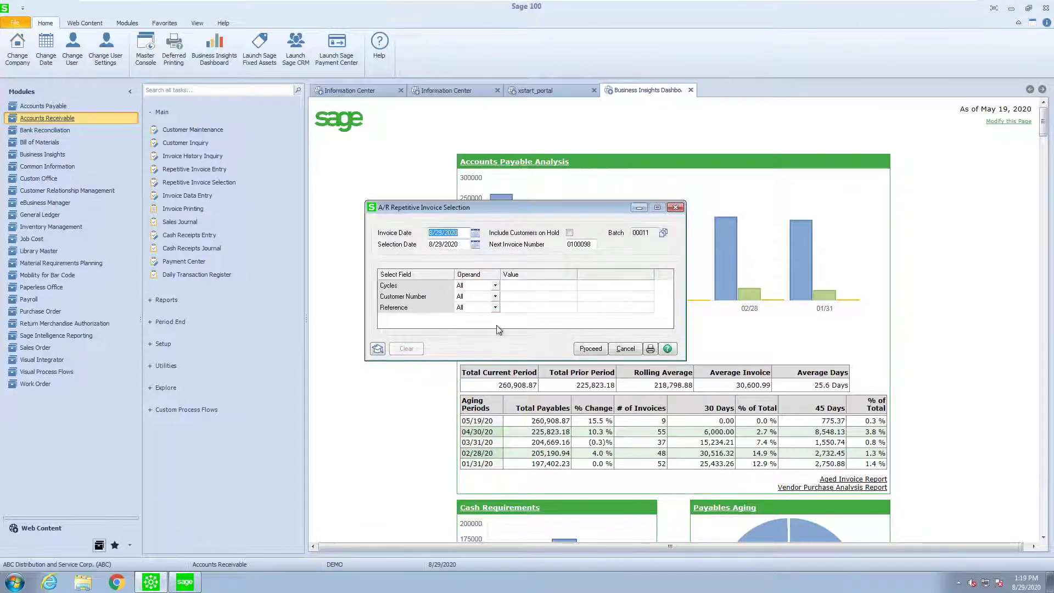
Step: Generate invoices for billing cycle 31, then close the selection window
left_click(543, 285)
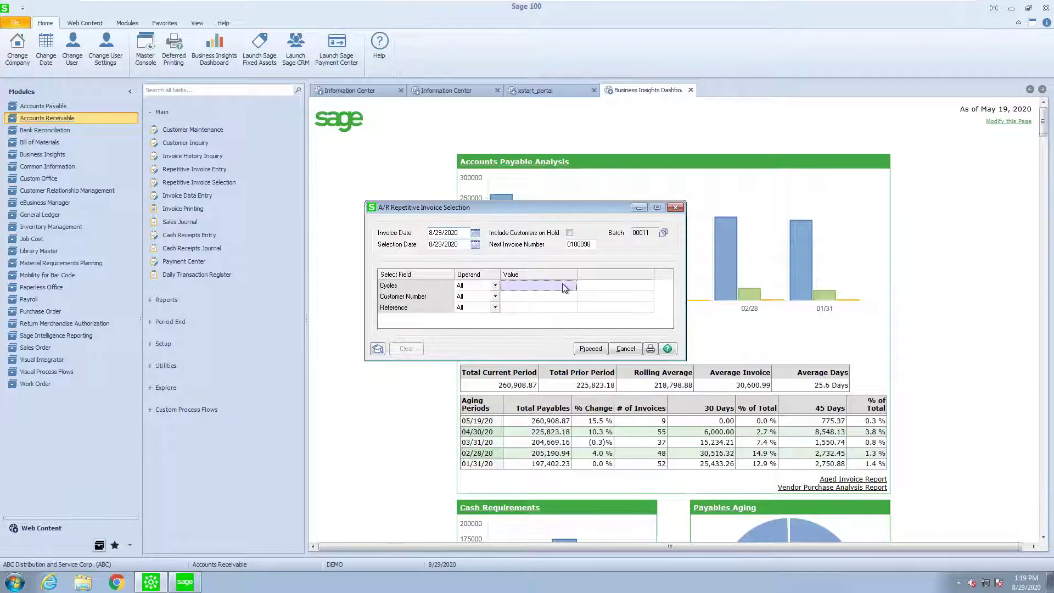
type("31")
left_click(592, 349)
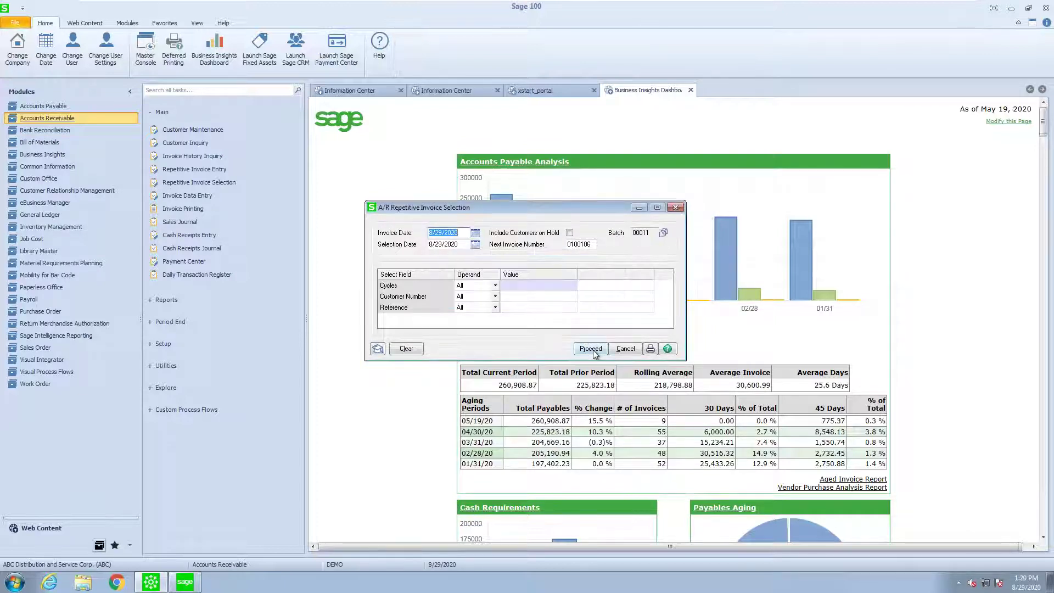
left_click(674, 208)
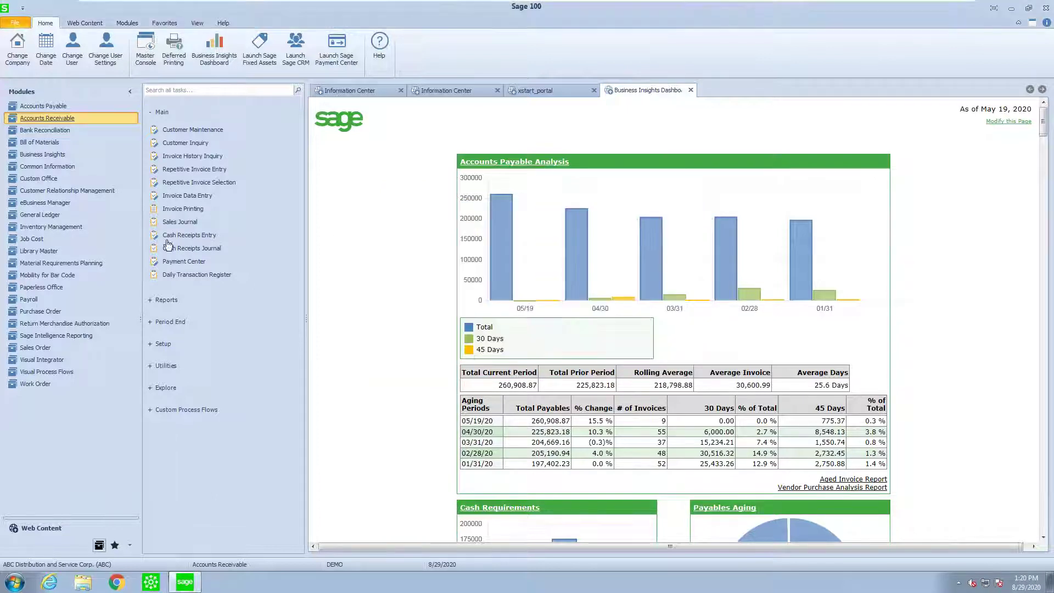
Step: Open invoice 0100105-IN from batch 00011 in Invoice Data Entry
left_click(187, 195)
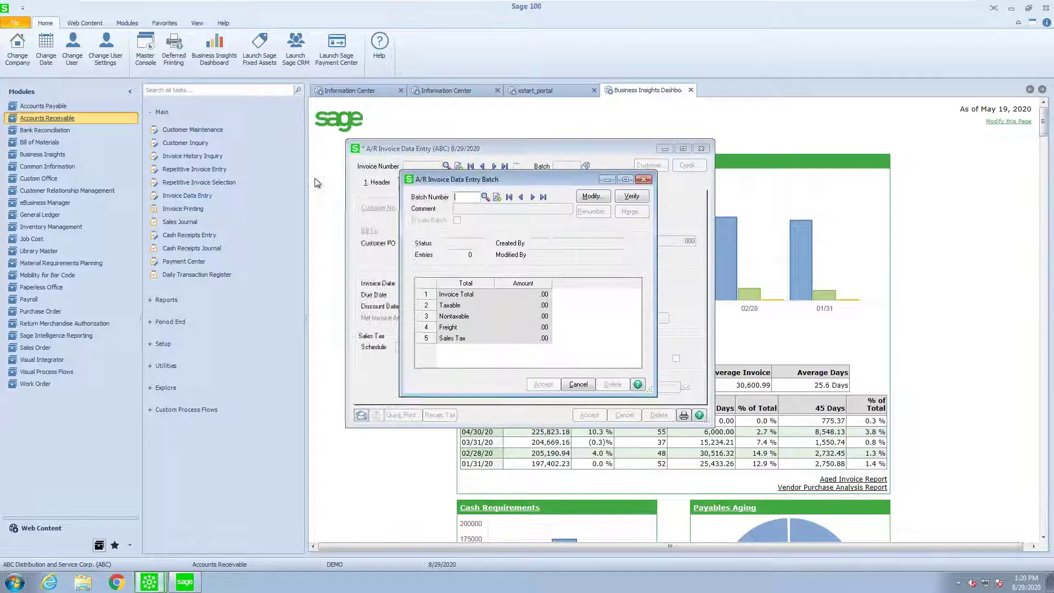
left_click(543, 197)
left_click(554, 386)
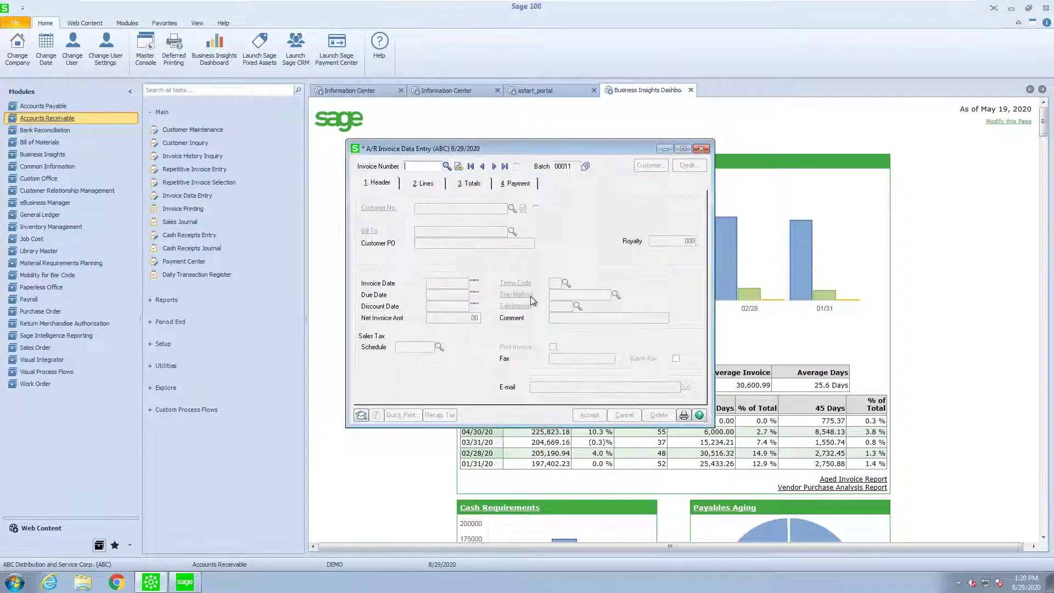
left_click(446, 166)
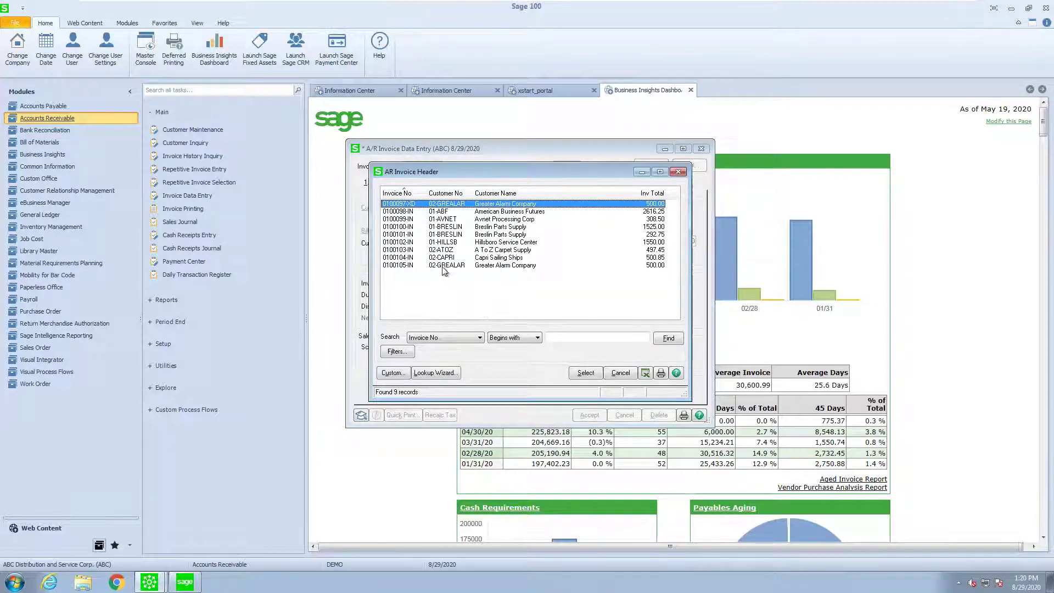
double_click(444, 266)
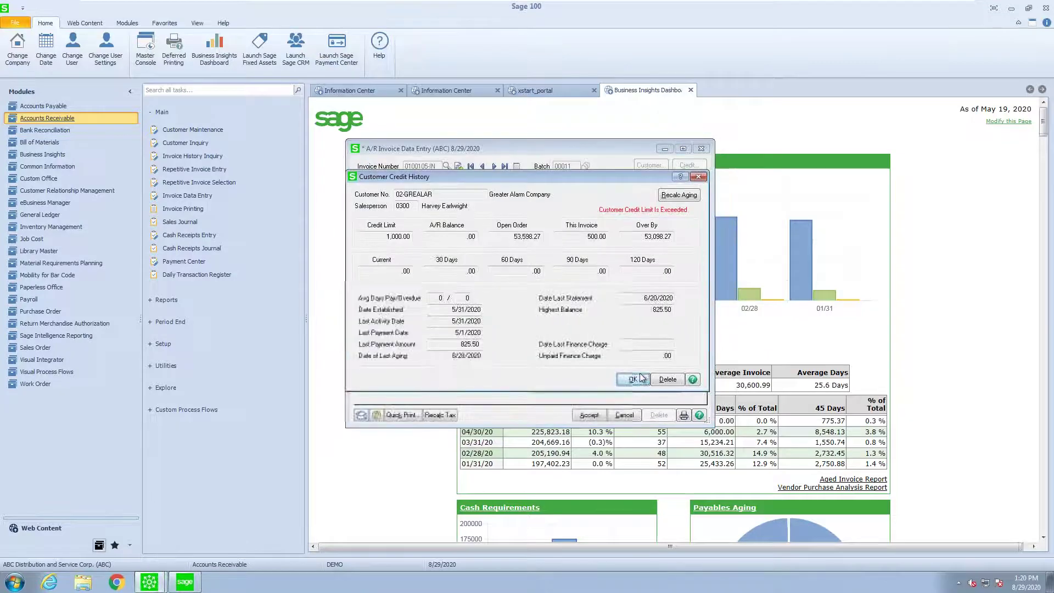
left_click(634, 379)
Step: Change the FEES line quantity to 12 and accept the invoice
left_click(424, 183)
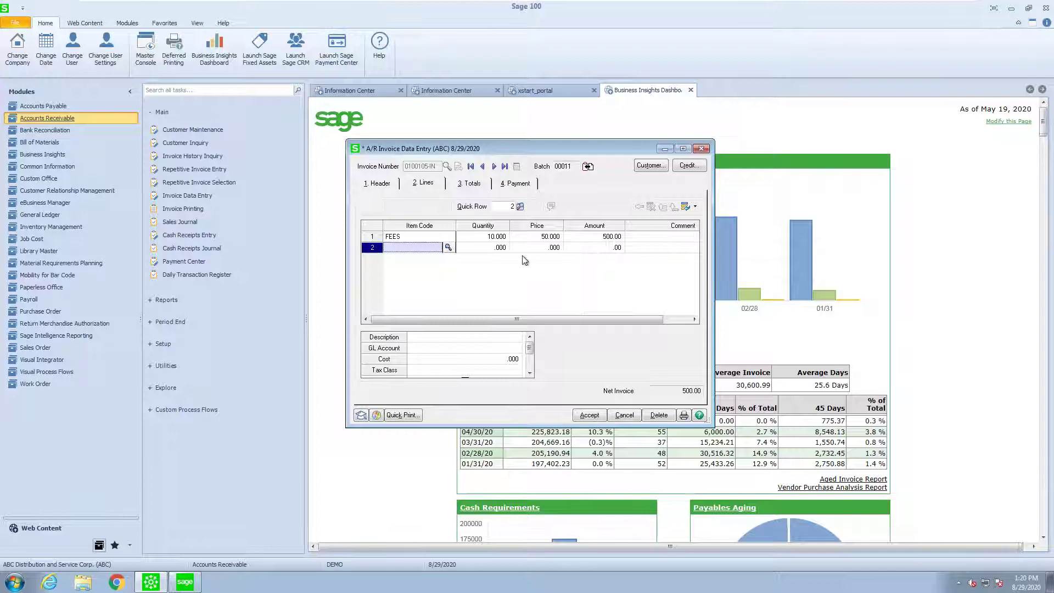
left_click(483, 241)
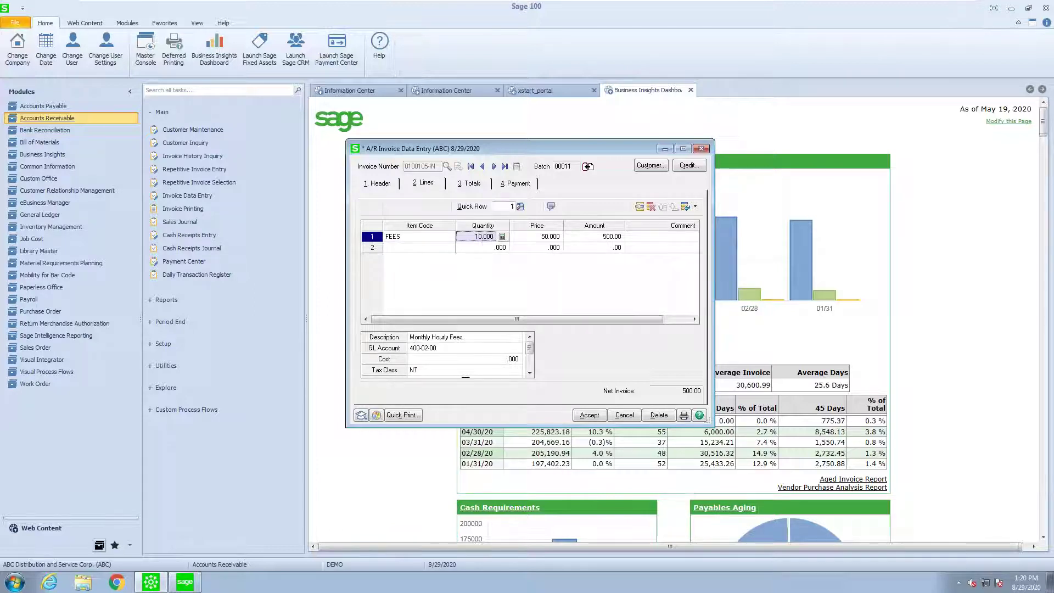
type("12")
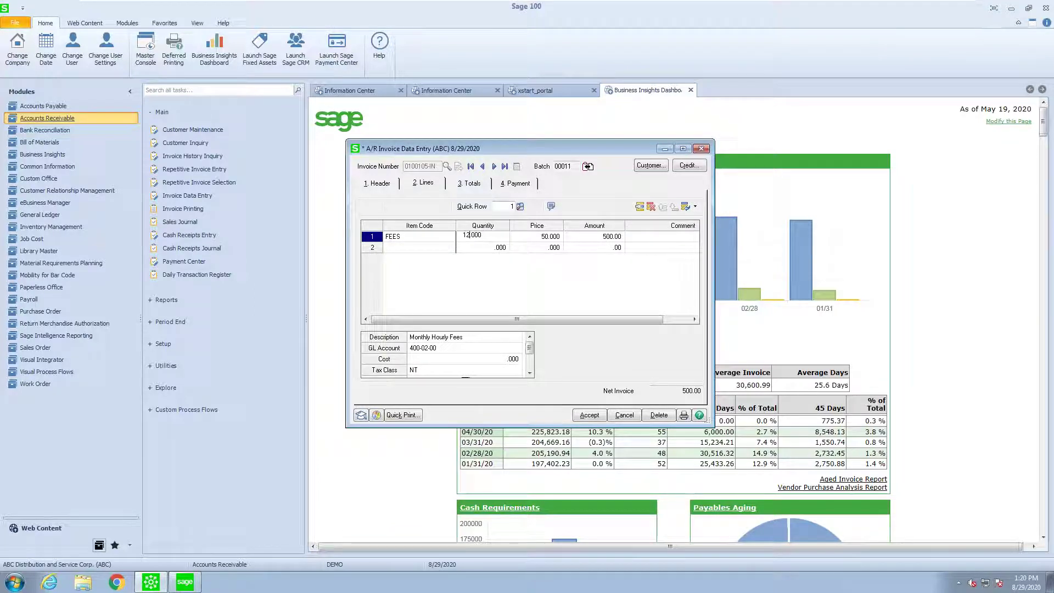
key("Tab")
left_click(587, 414)
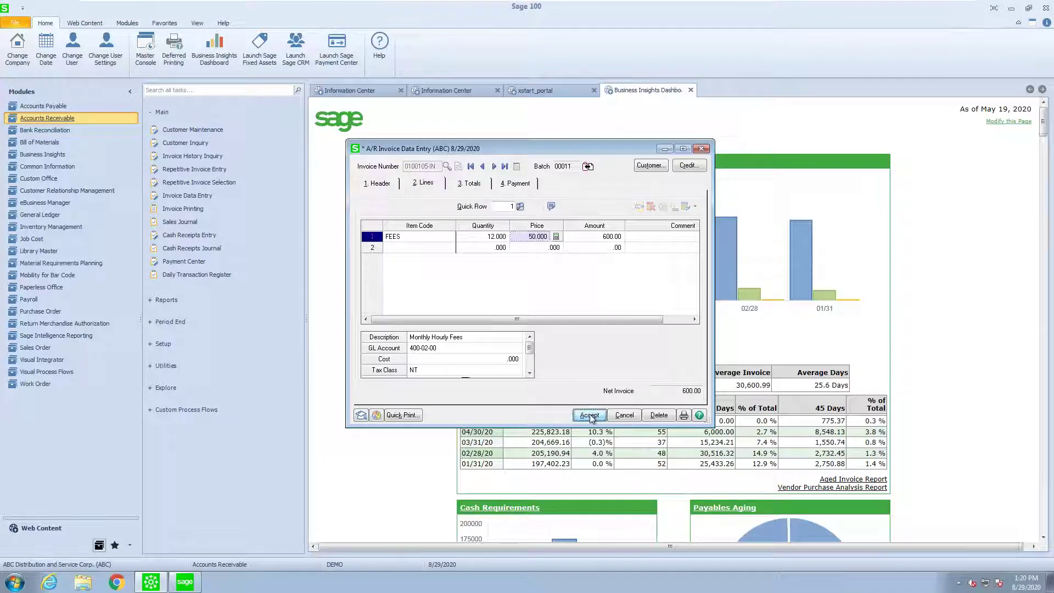
Step: Open invoice 0100098-IN for review and accept it
left_click(445, 165)
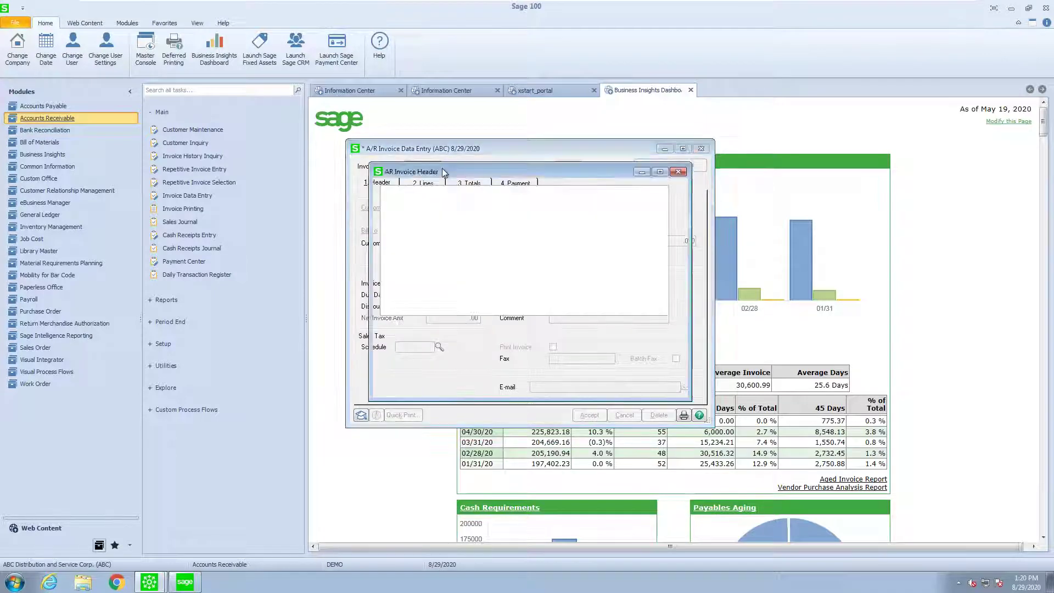
left_click(456, 213)
double_click(456, 214)
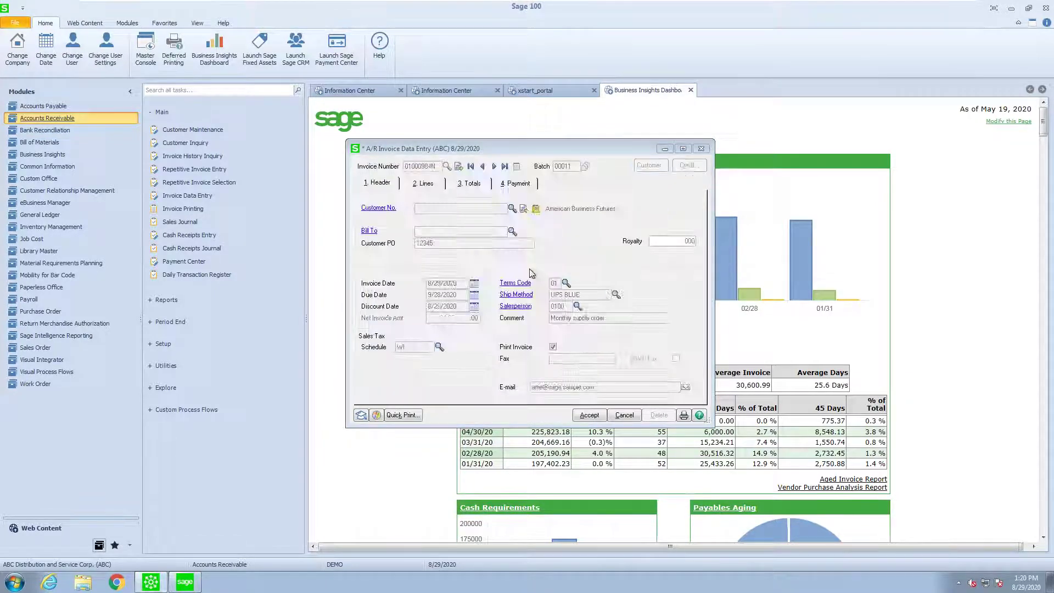
left_click(629, 383)
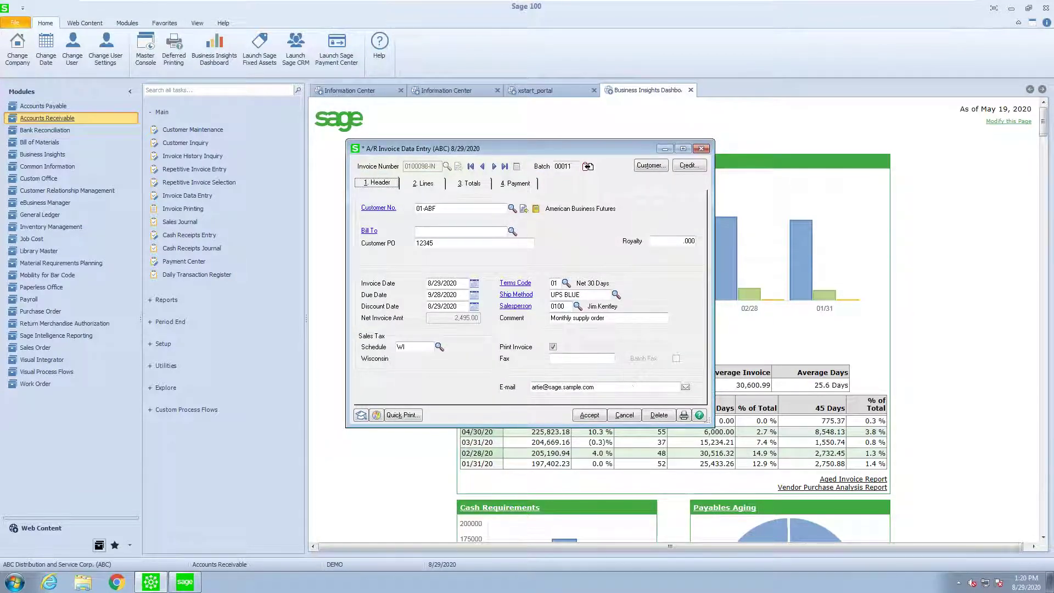
left_click(589, 415)
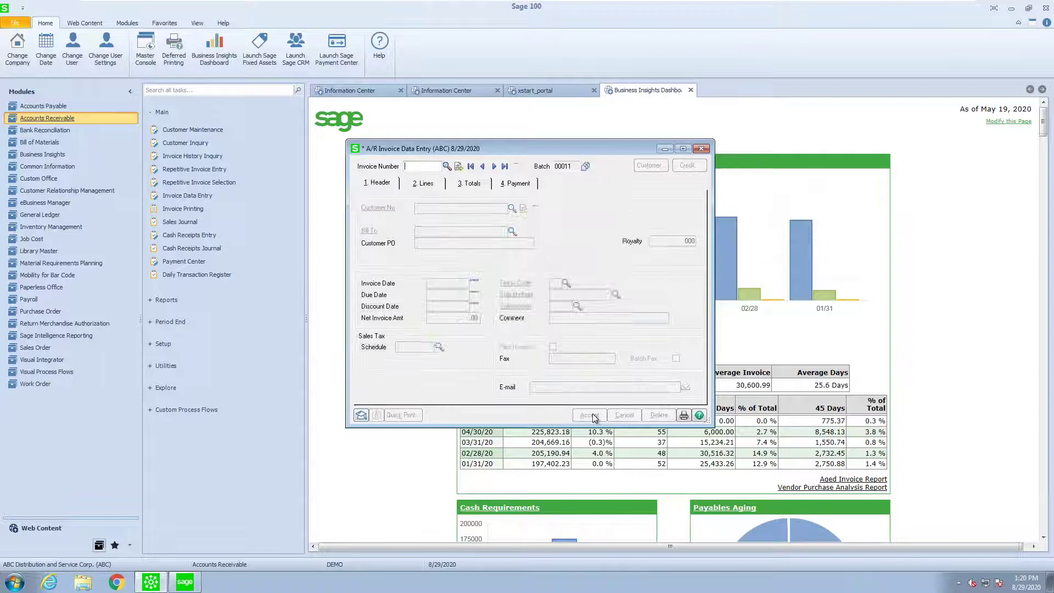
Step: Preview the invoices of batch 00011 in Invoice Printing
left_click(702, 150)
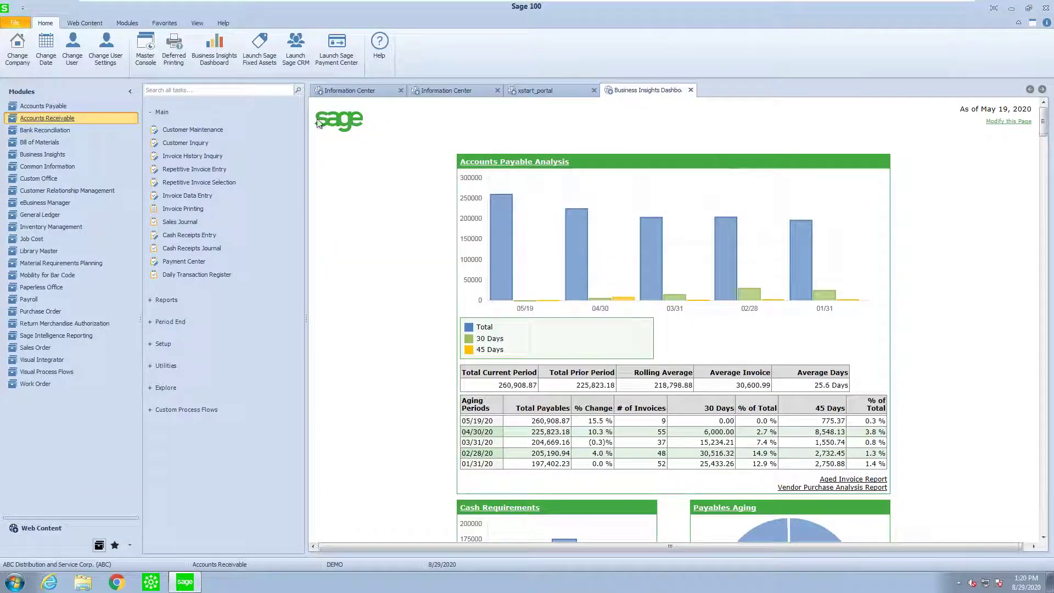
left_click(186, 210)
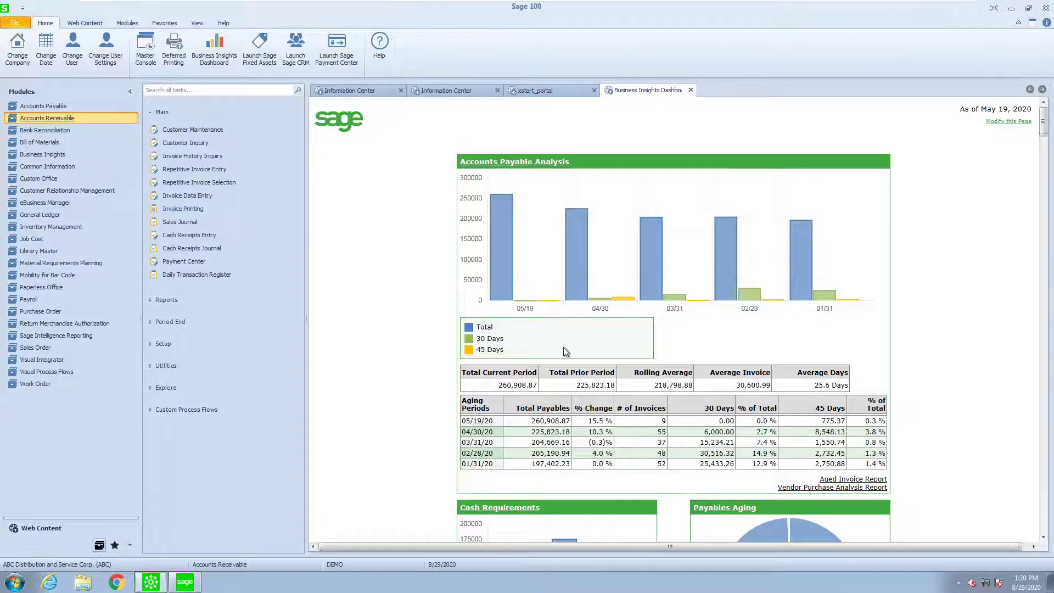
scroll(595, 323, "down", 2)
left_click(485, 328)
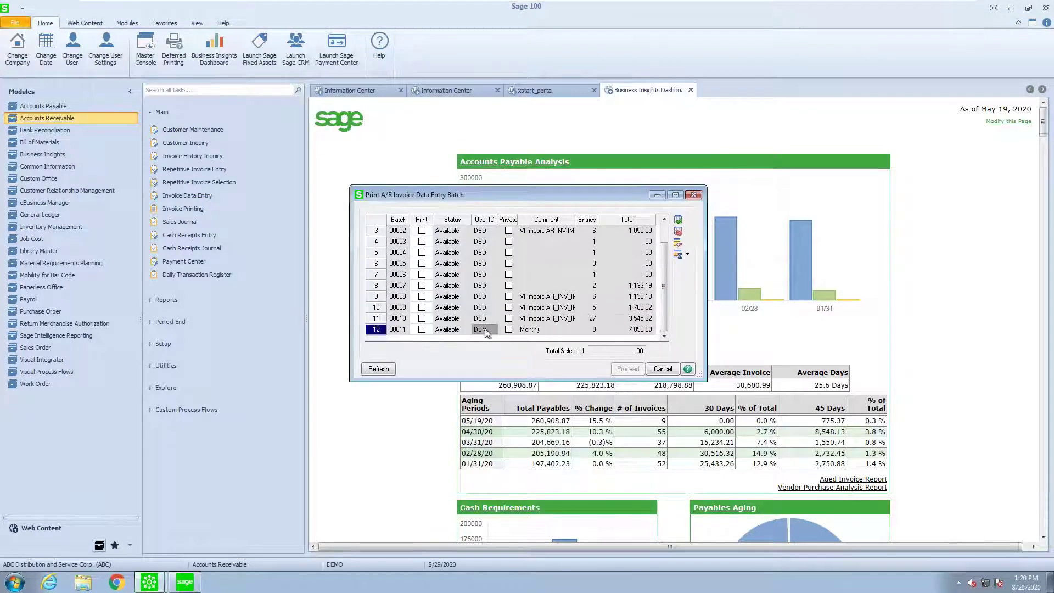
left_click(422, 329)
left_click(627, 369)
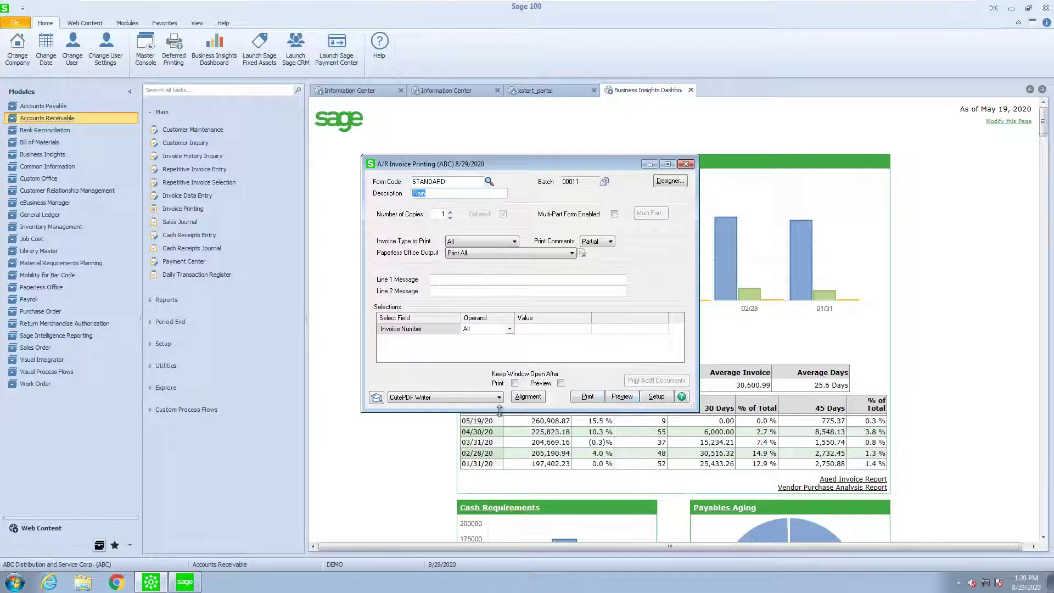
left_click(621, 396)
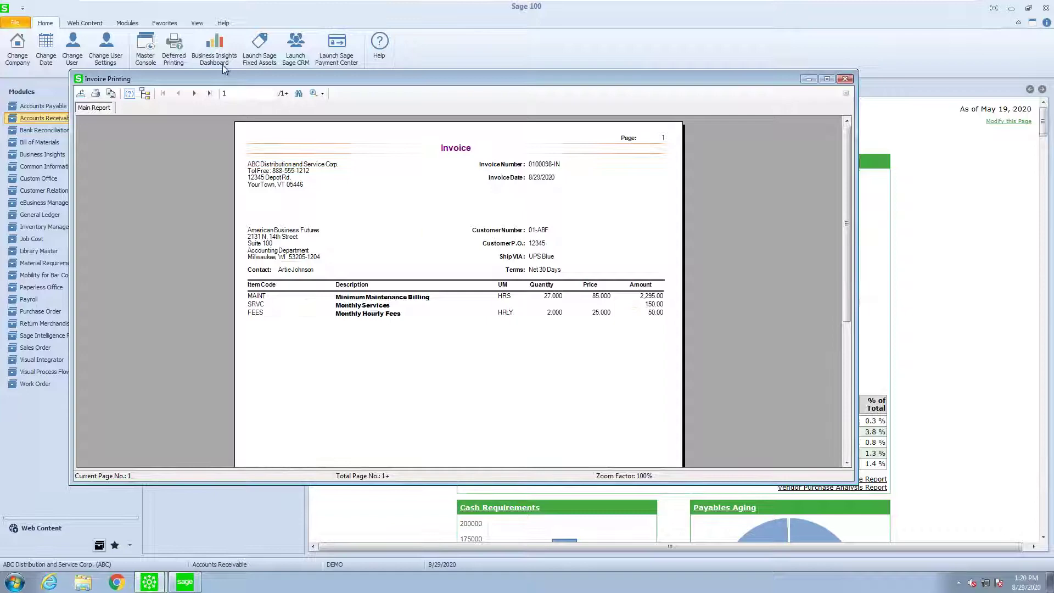
Step: Page through the previewed invoices to the last one, 0100105-IN at 600.00
left_click(195, 94)
left_click(194, 95)
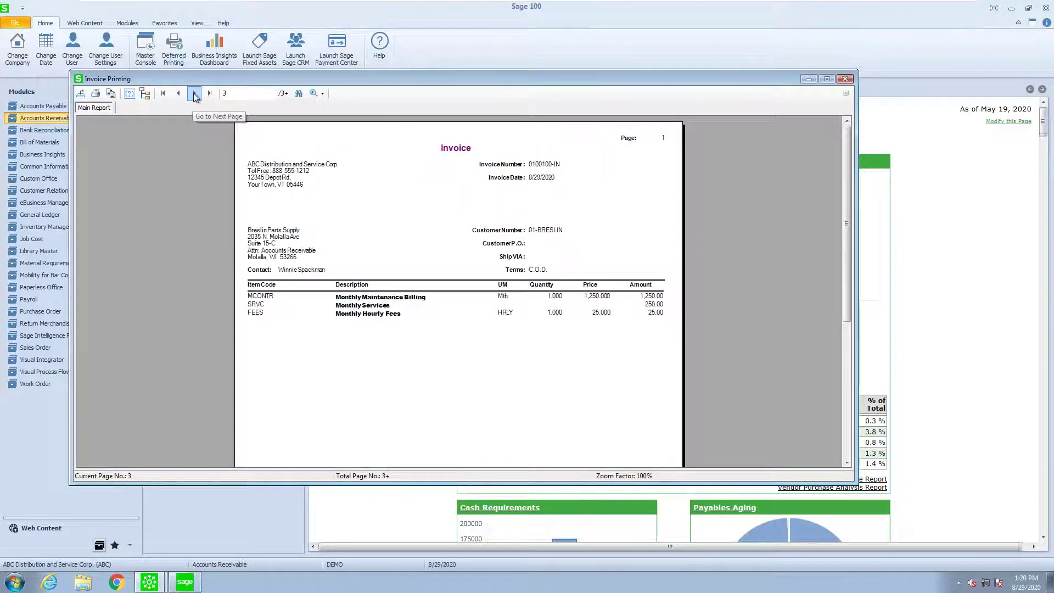
left_click(195, 95)
left_click(195, 95)
left_click(195, 94)
left_click(195, 94)
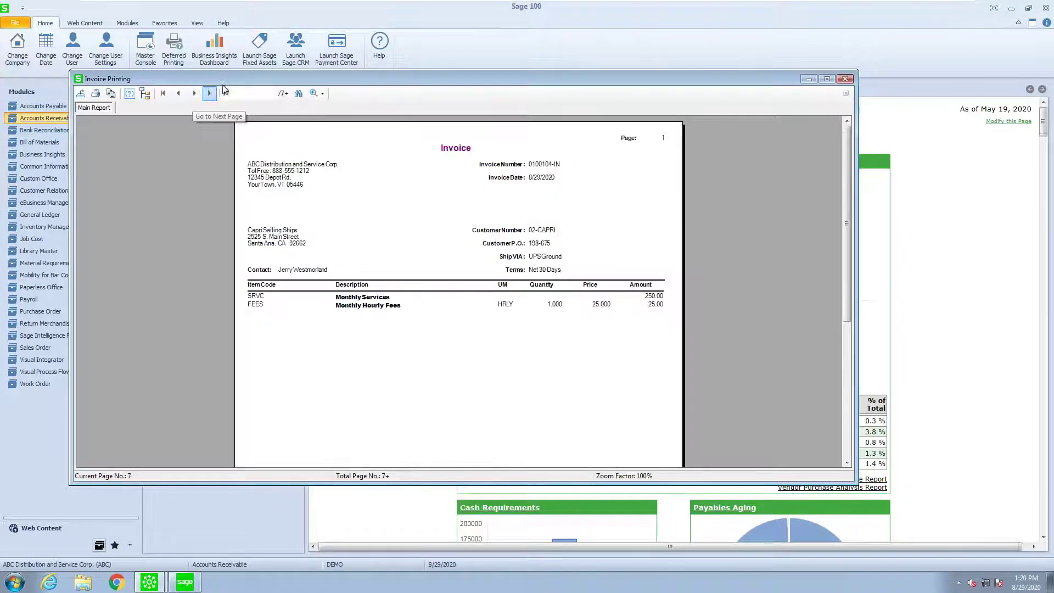
left_click(209, 92)
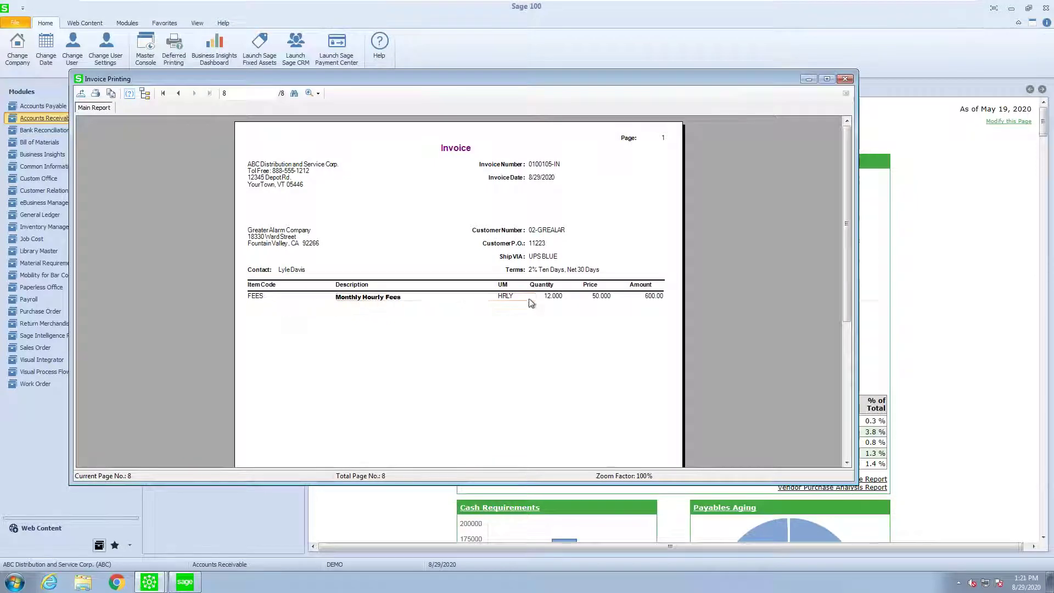
left_click(846, 78)
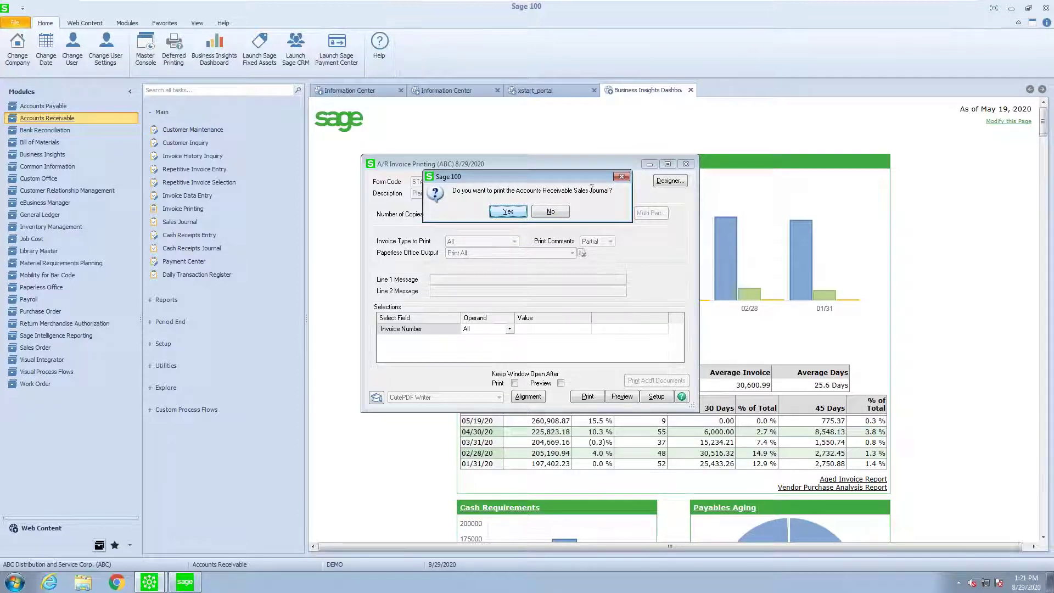
Step: Preview the Sales Journal for batch 00011
left_click(507, 211)
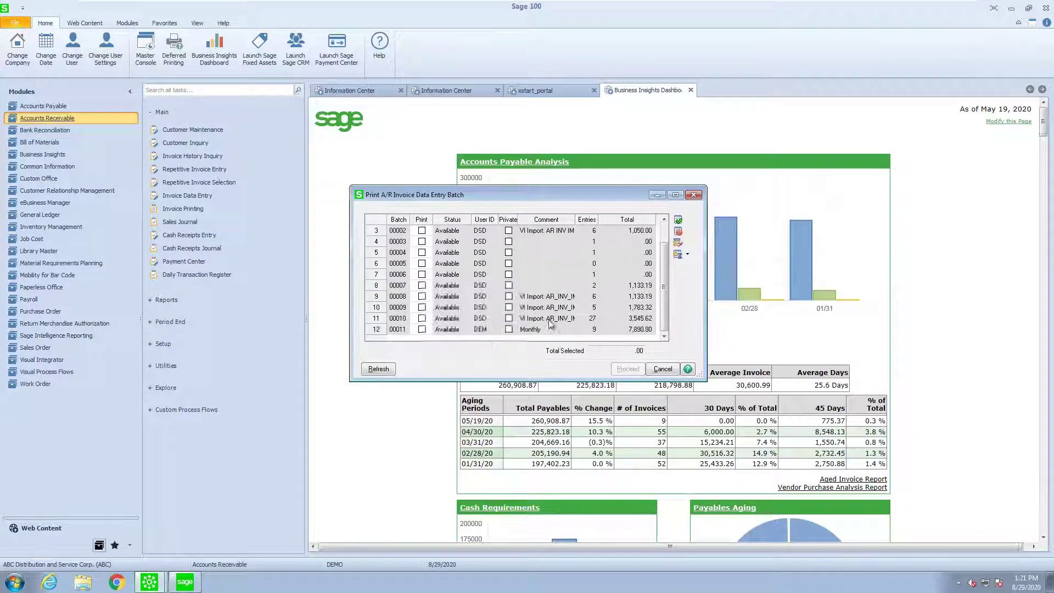
left_click(422, 329)
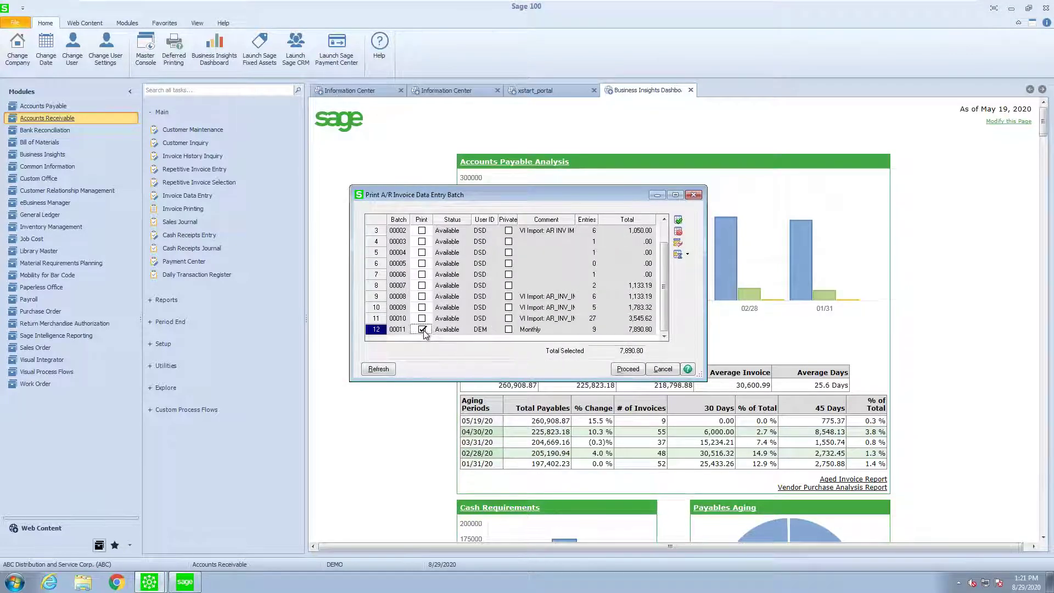
left_click(628, 369)
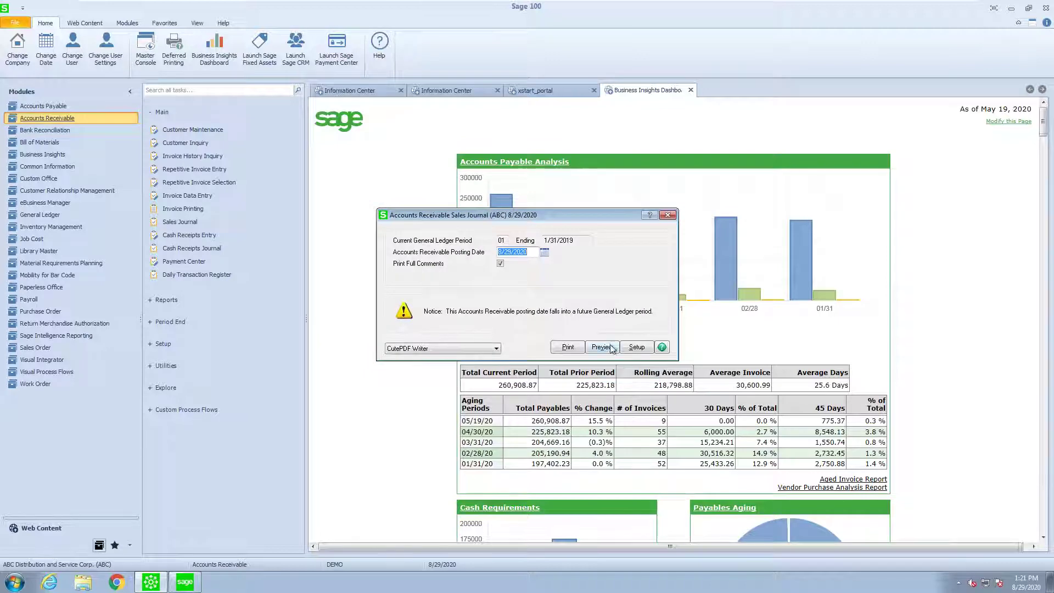
left_click(602, 347)
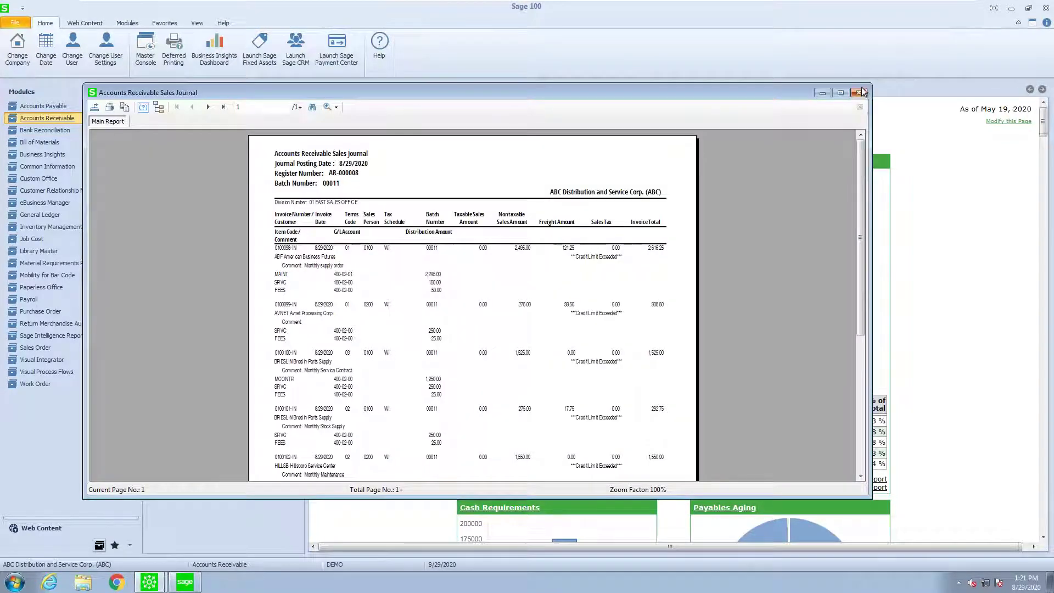
left_click(859, 93)
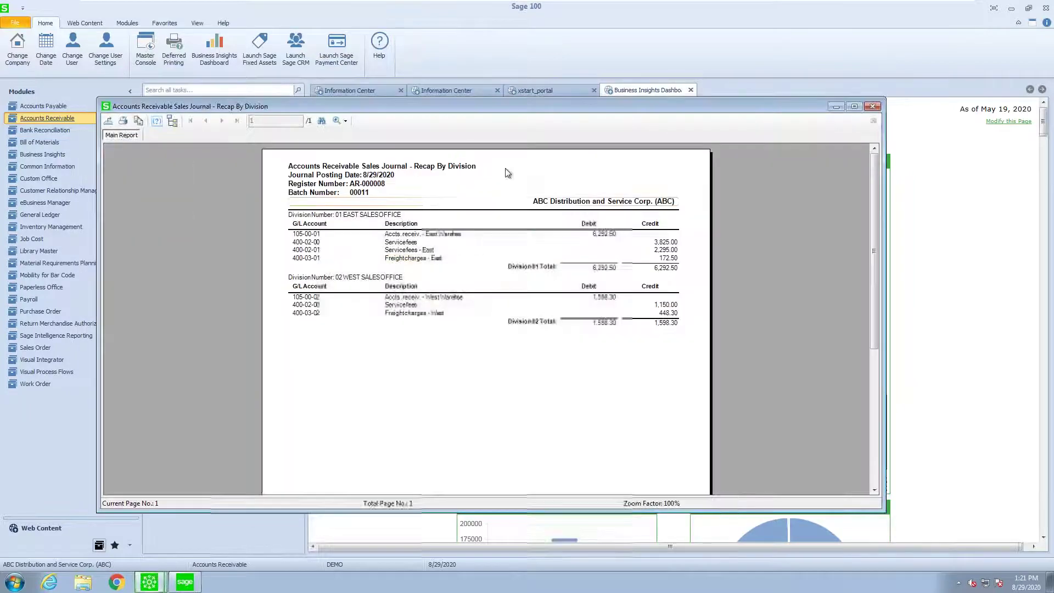
Step: Review the division recap and Gross Profit Journal, then update the sales journal
left_click(873, 106)
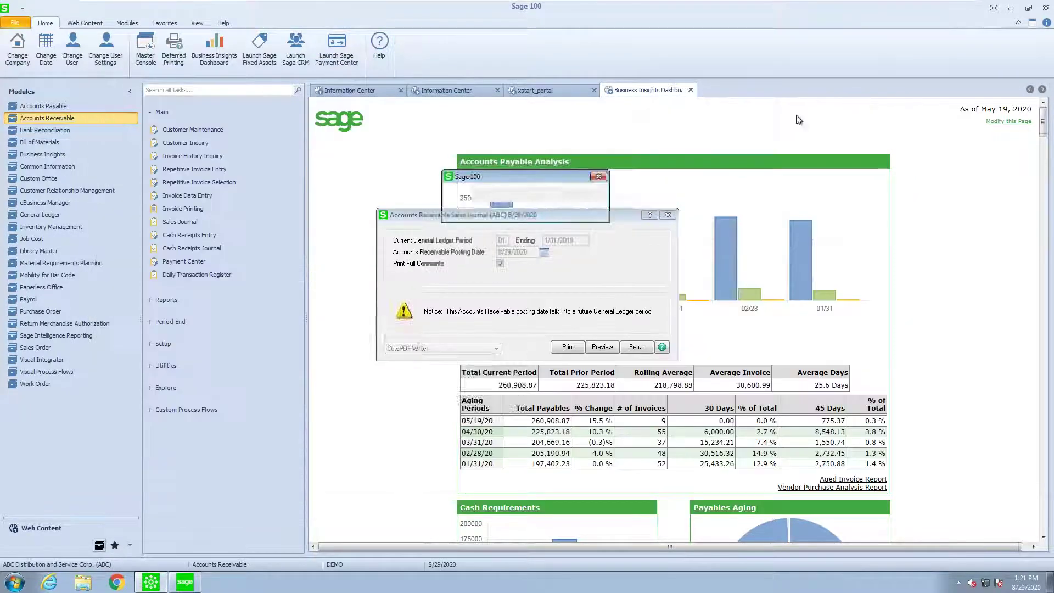
left_click(510, 214)
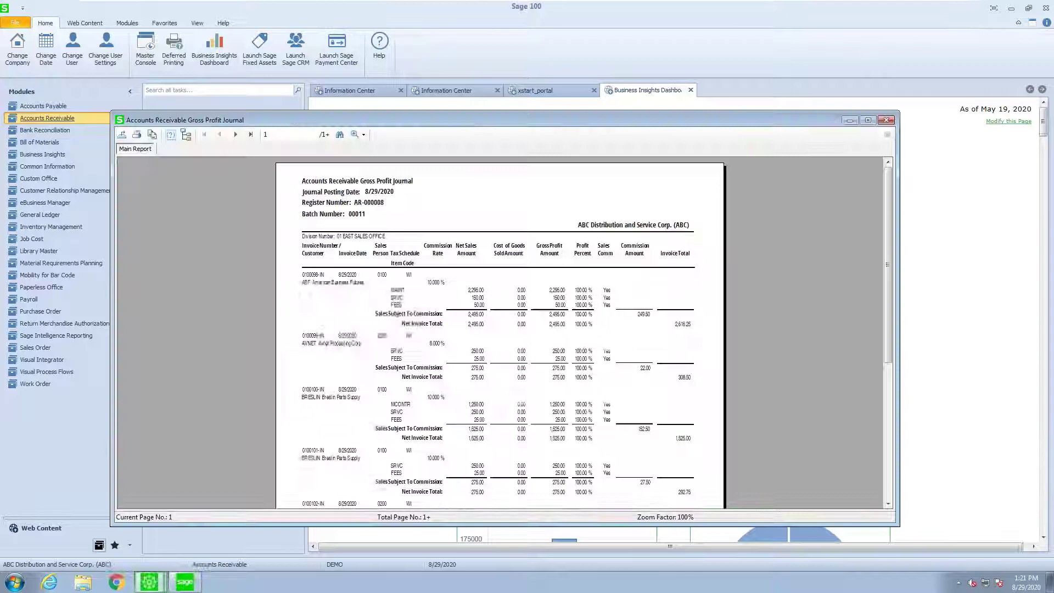
left_click(886, 119)
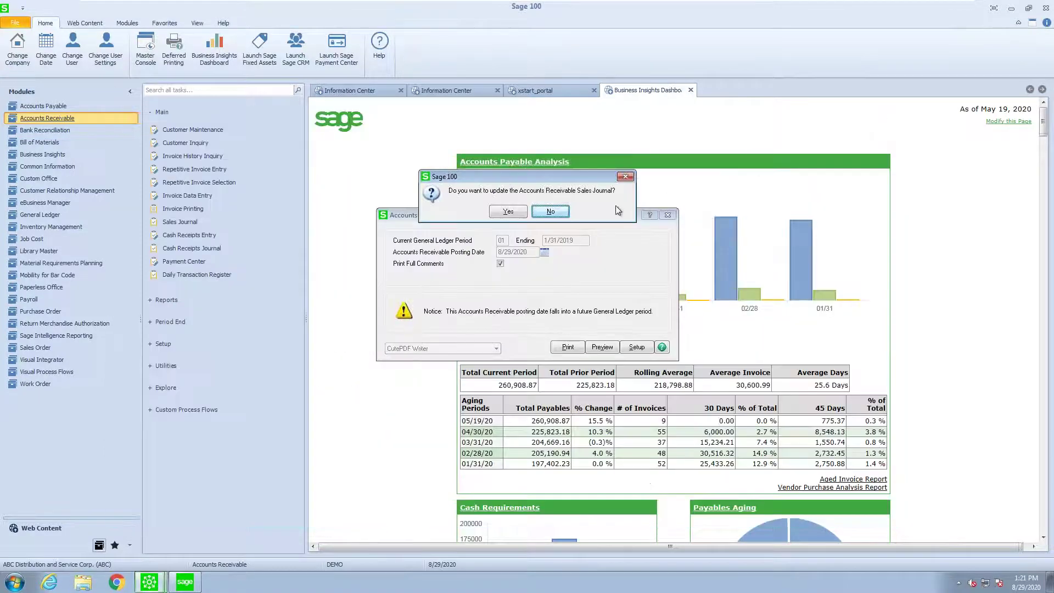
left_click(509, 212)
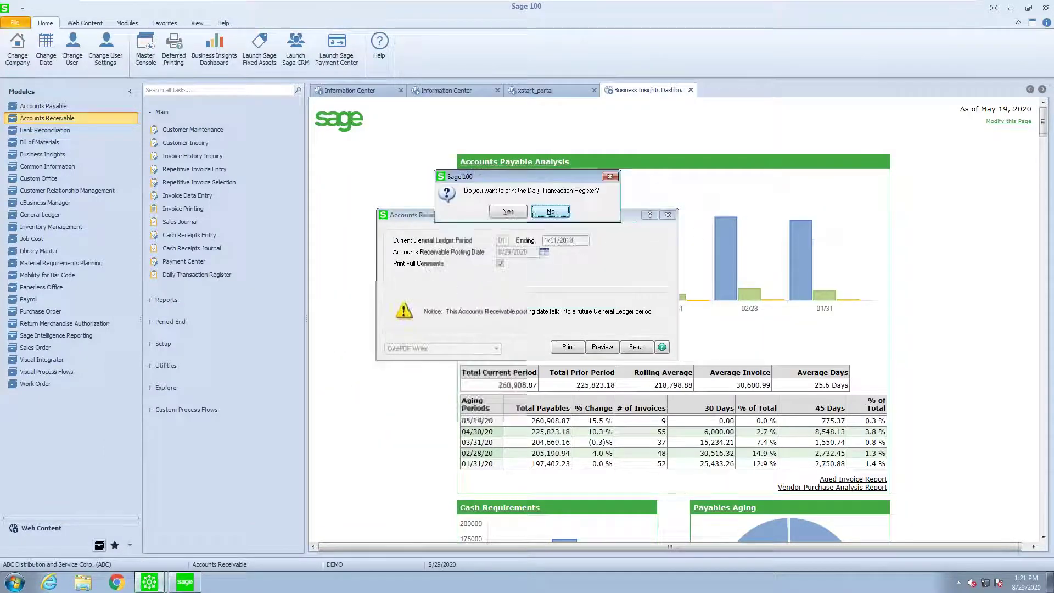
Step: Preview the Daily Transaction Register for the 8/29/2020 postings
left_click(505, 213)
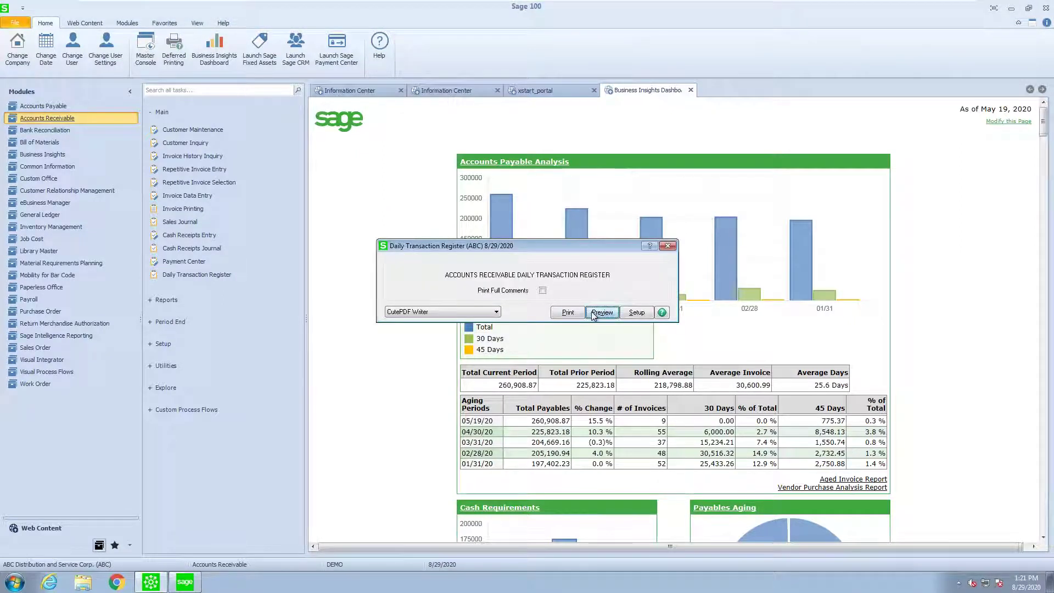
left_click(602, 312)
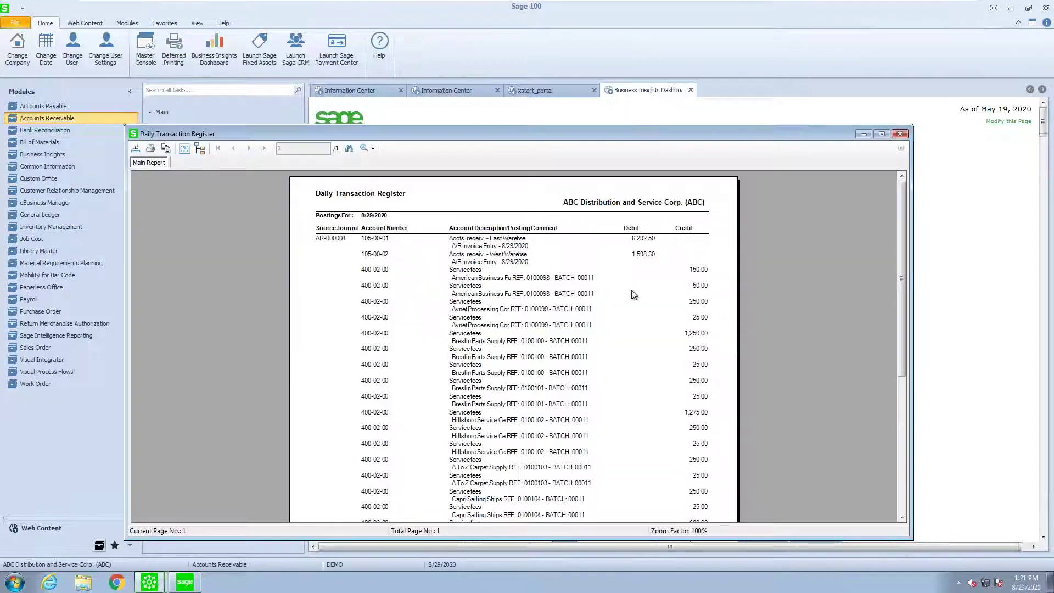
left_click(901, 134)
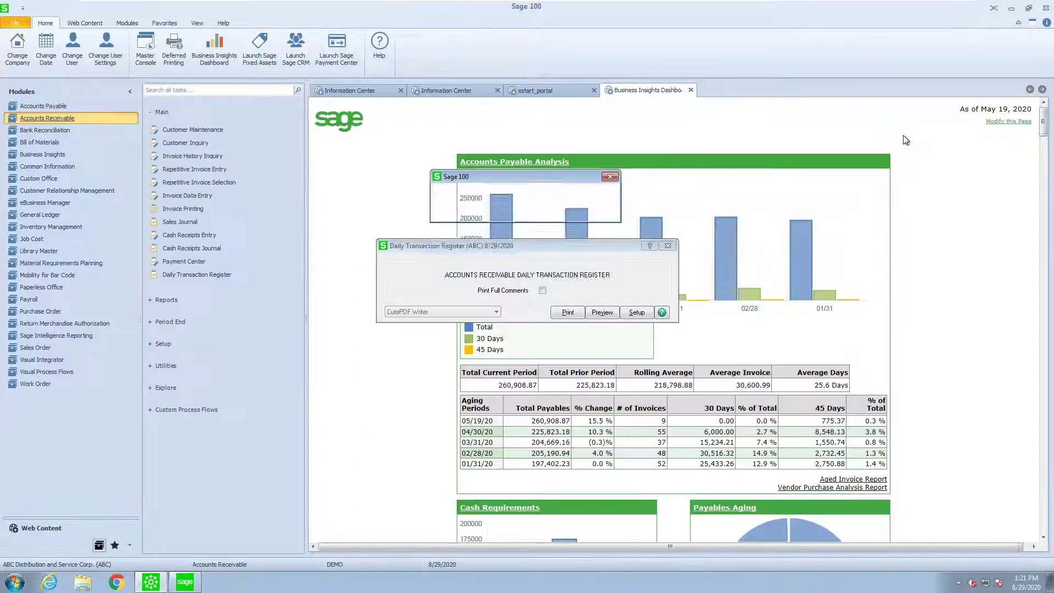
Step: Confirm the register update and load the Greater Alarm Company (02-GREALAR) repetitive invoice
left_click(508, 212)
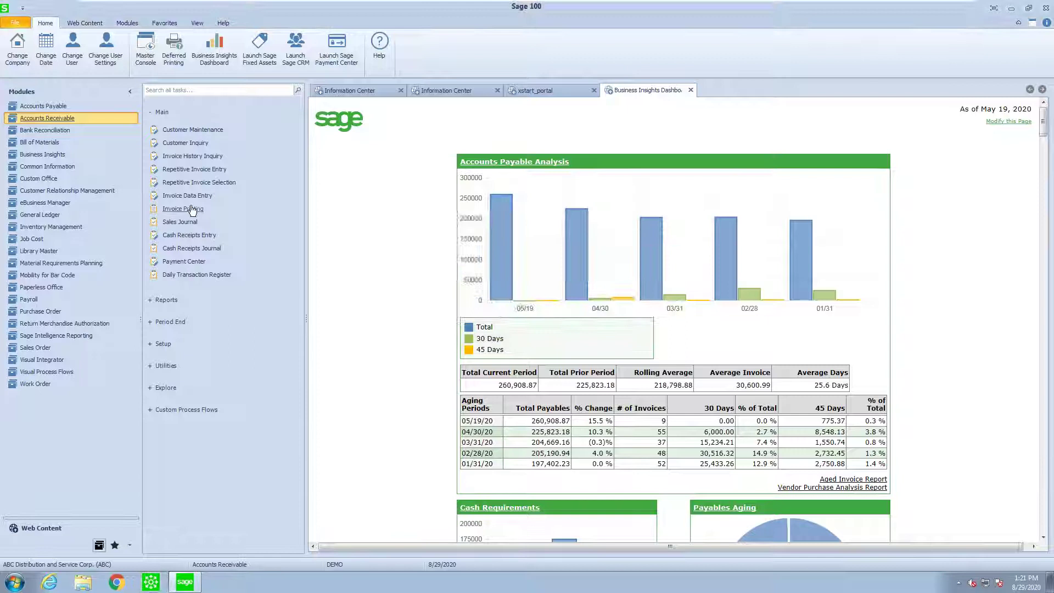
left_click(187, 172)
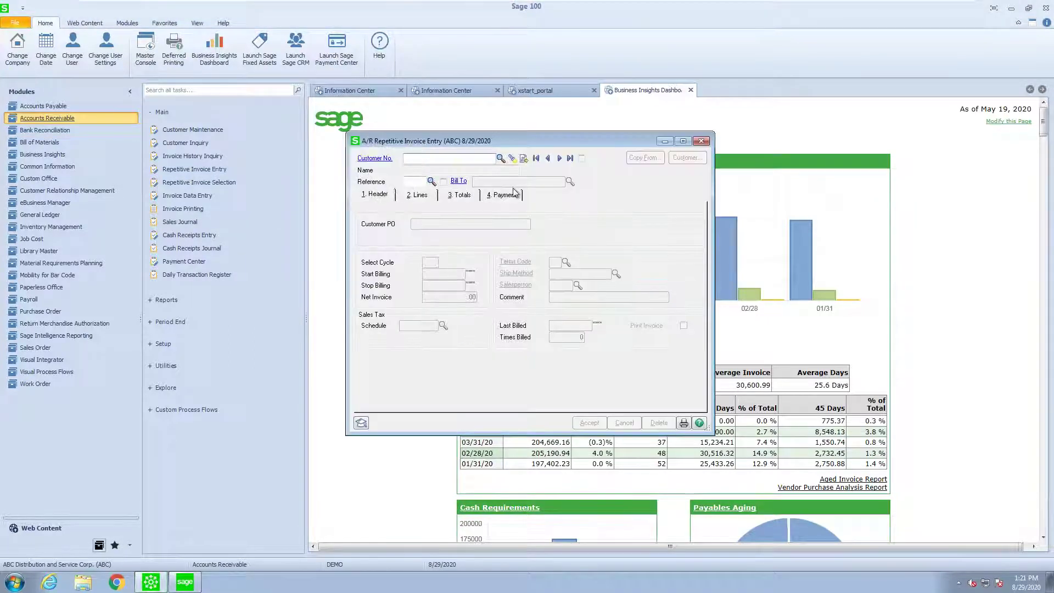
left_click(512, 159)
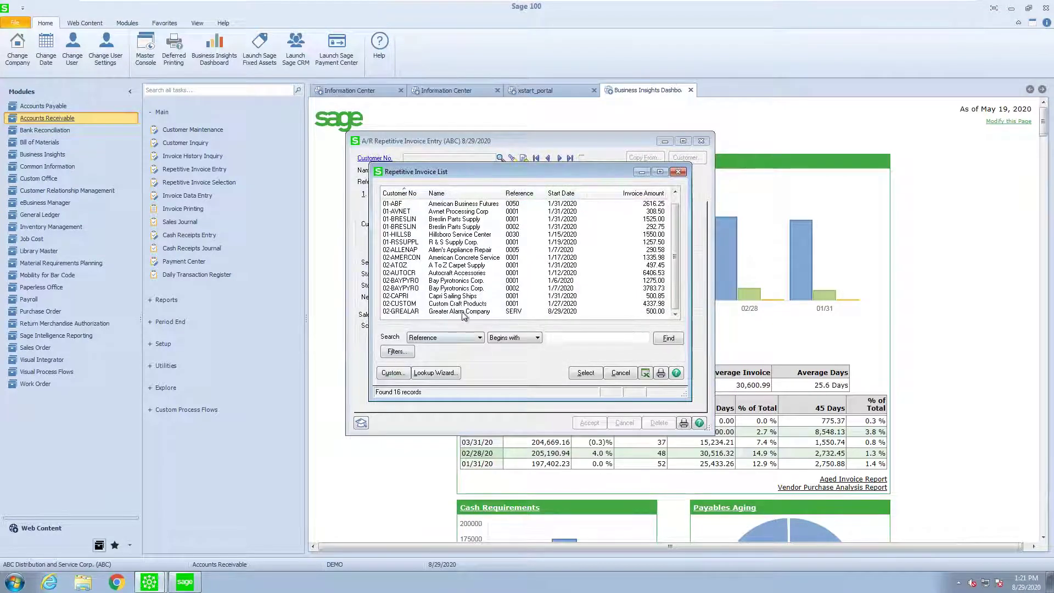
left_click(467, 311)
left_click(583, 373)
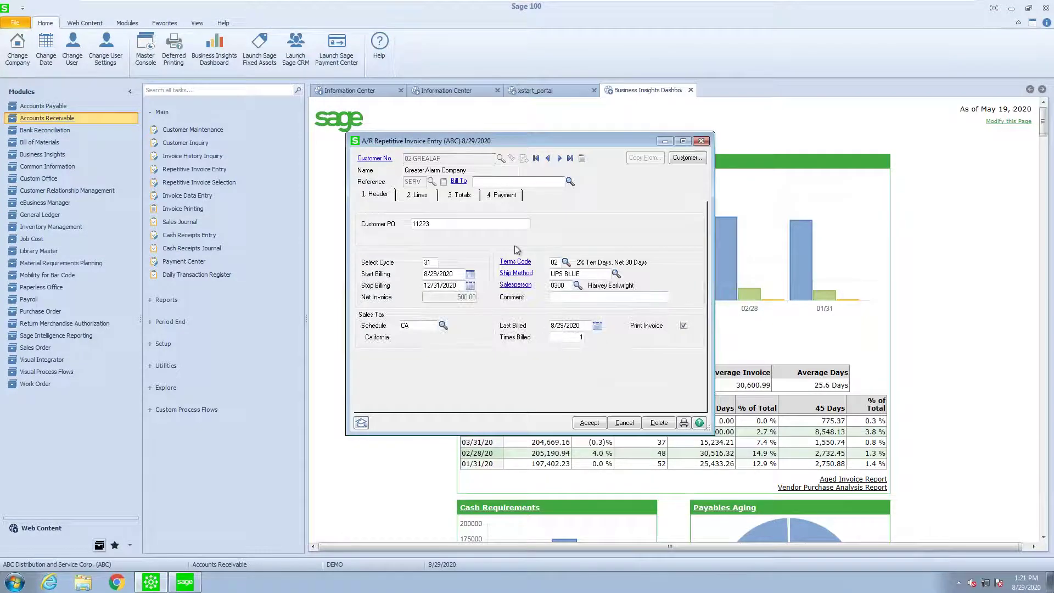
Step: Review its lines and billing history (last billed 8/29/2020, billed once), then accept it
left_click(416, 196)
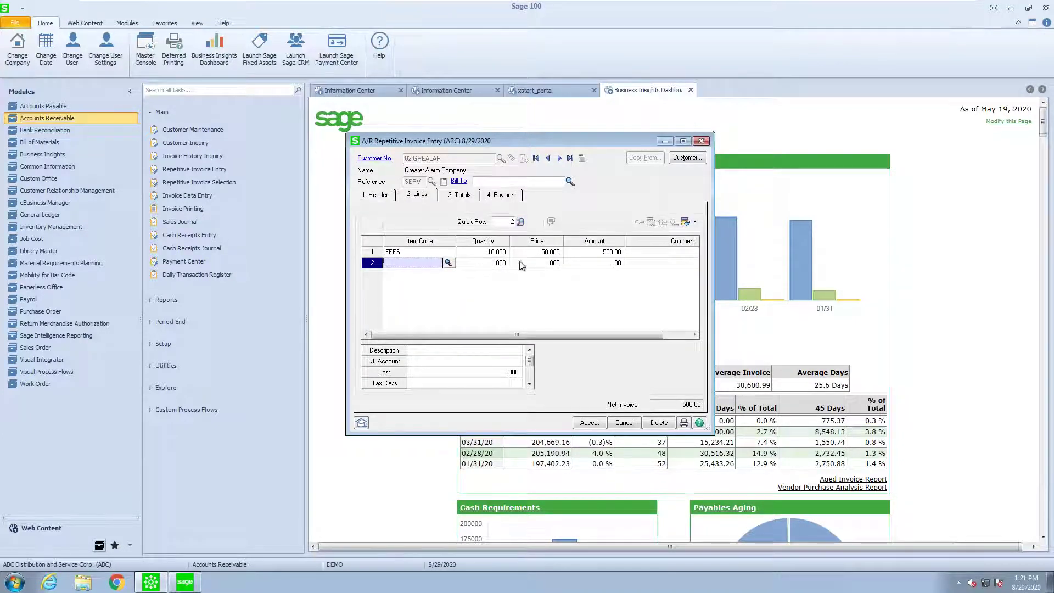
left_click(377, 196)
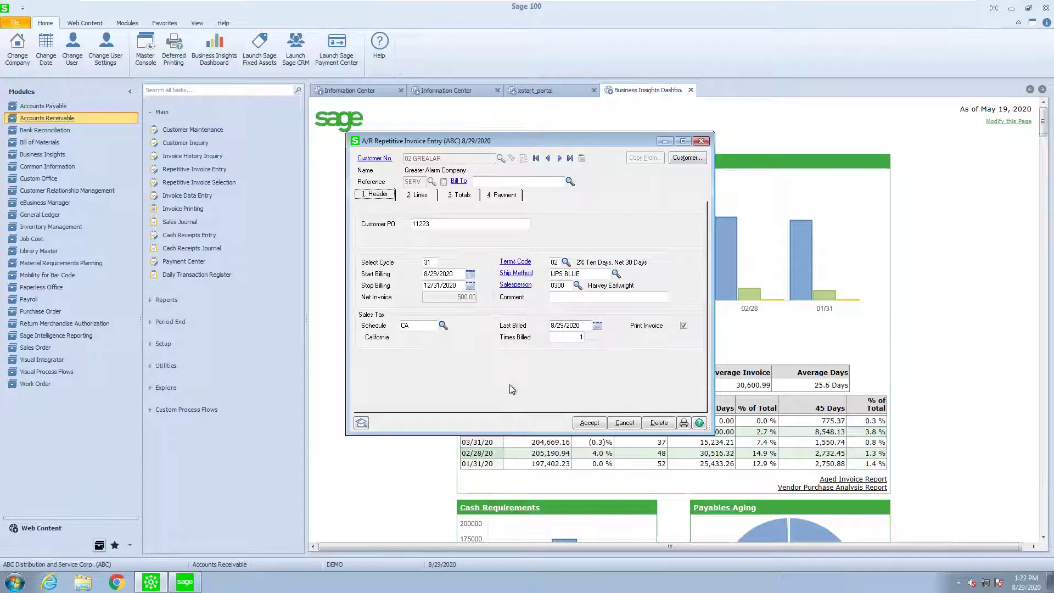
left_click(589, 422)
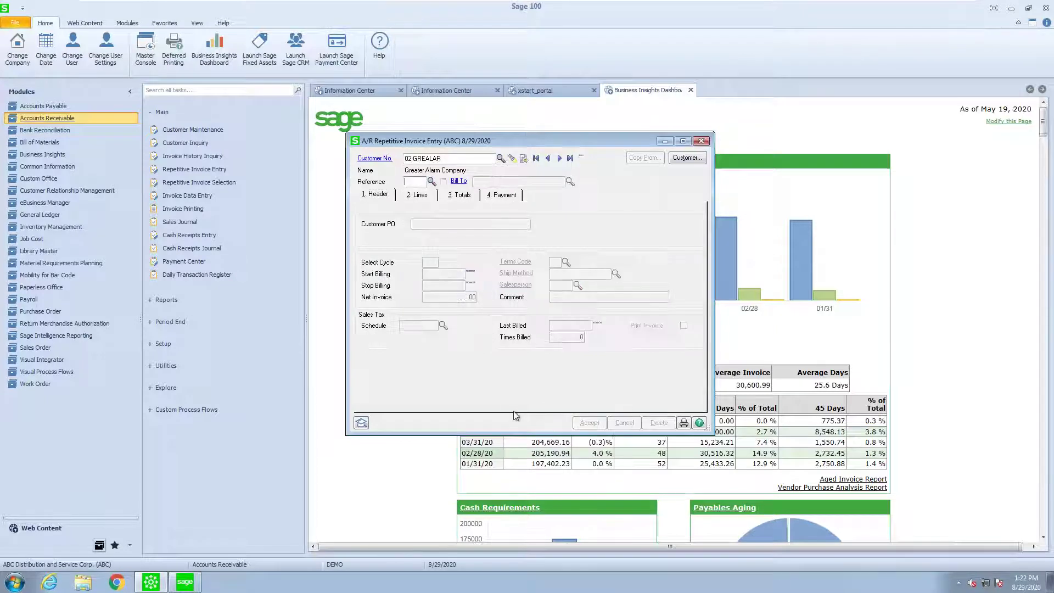
Step: Close A/R Repetitive Invoice Entry to return to the Business Insights dashboard
left_click(701, 141)
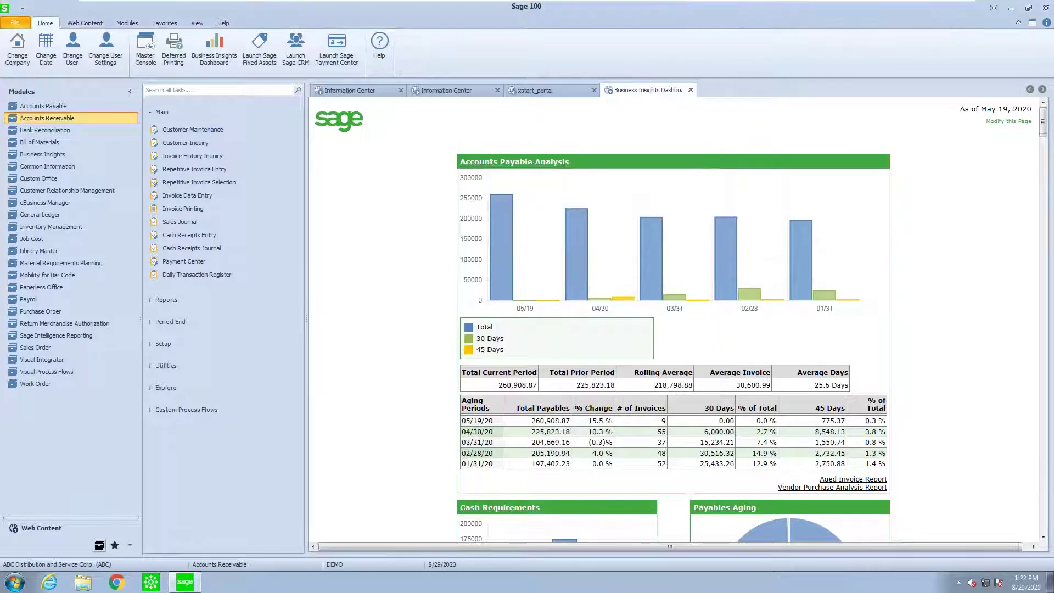